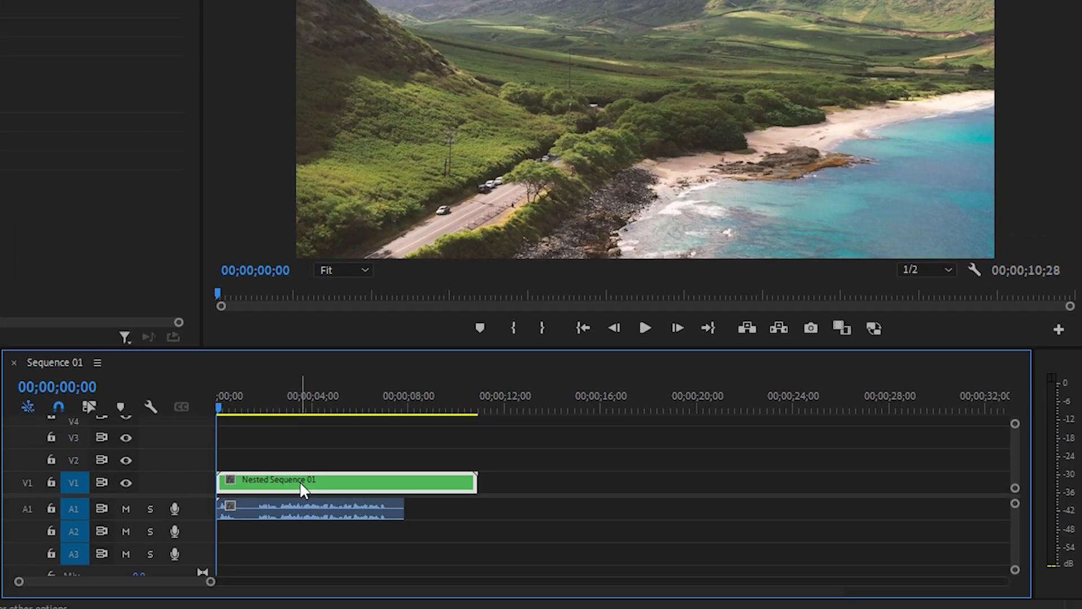
Scrub the playhead to 00;00;02;04 and select the audio clip on A1
left_click(238, 409)
left_click_drag(238, 408, 267, 406)
left_click(299, 509)
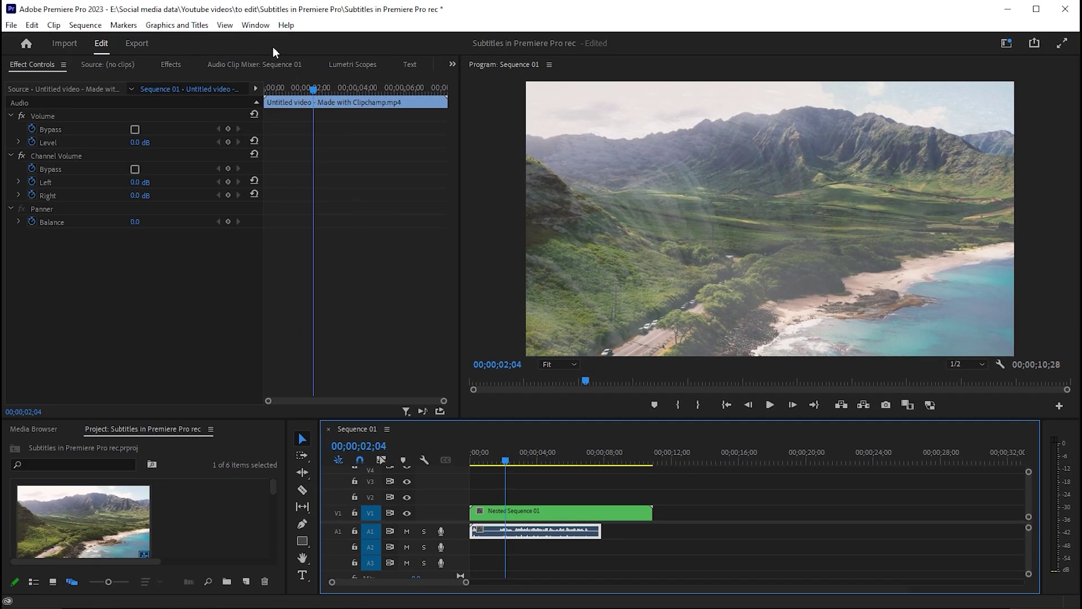
Open the Text panel from the Window menu and start transcribing Sequence 01
left_click(258, 27)
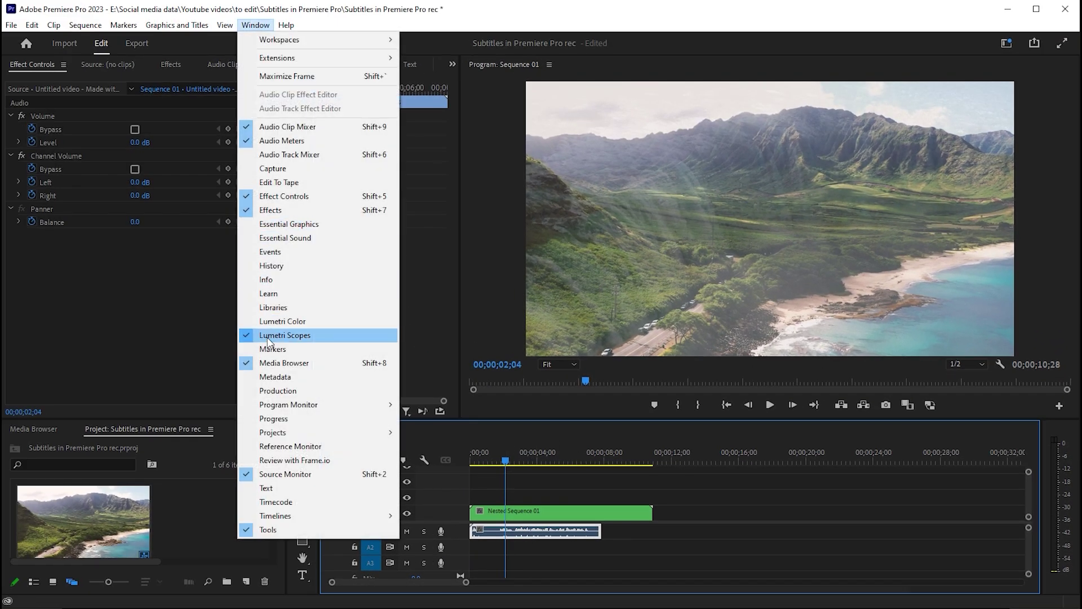
left_click(269, 489)
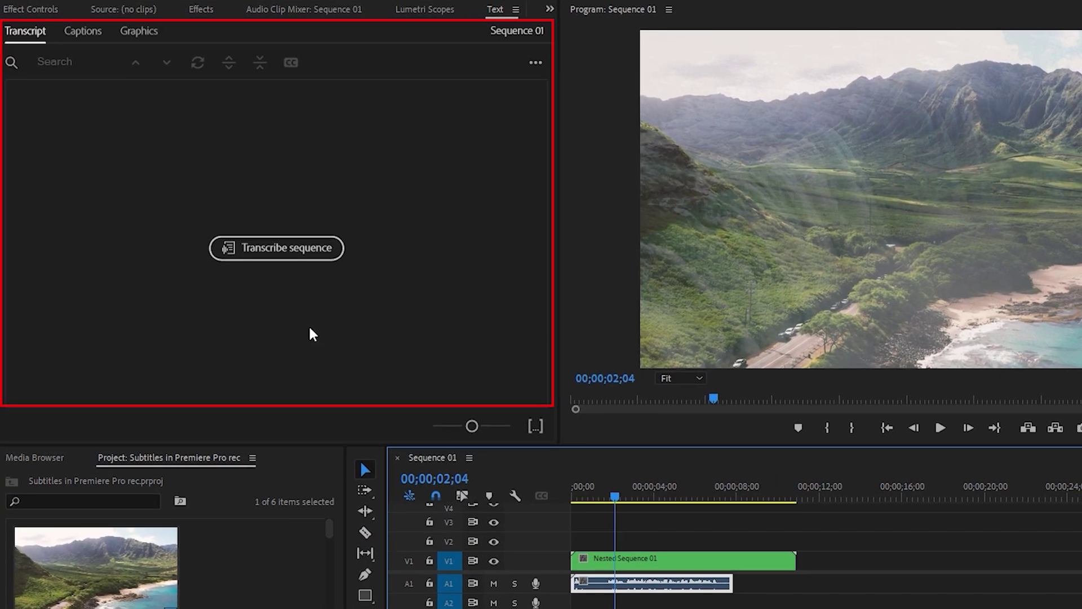
left_click(267, 248)
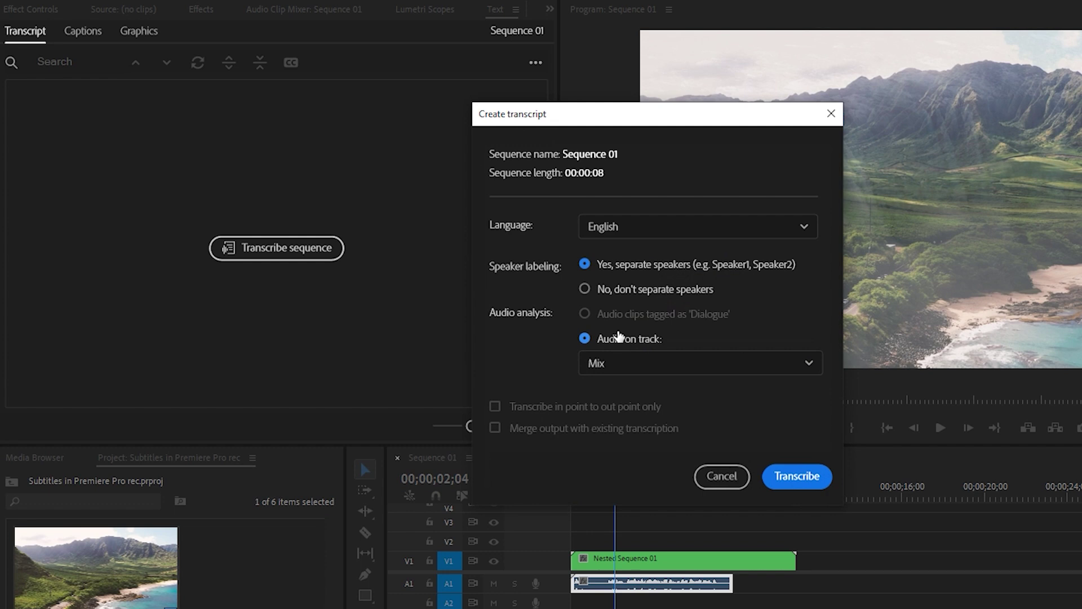
Transcribe Sequence 01 and play it from the start to check the transcript
left_click(811, 485)
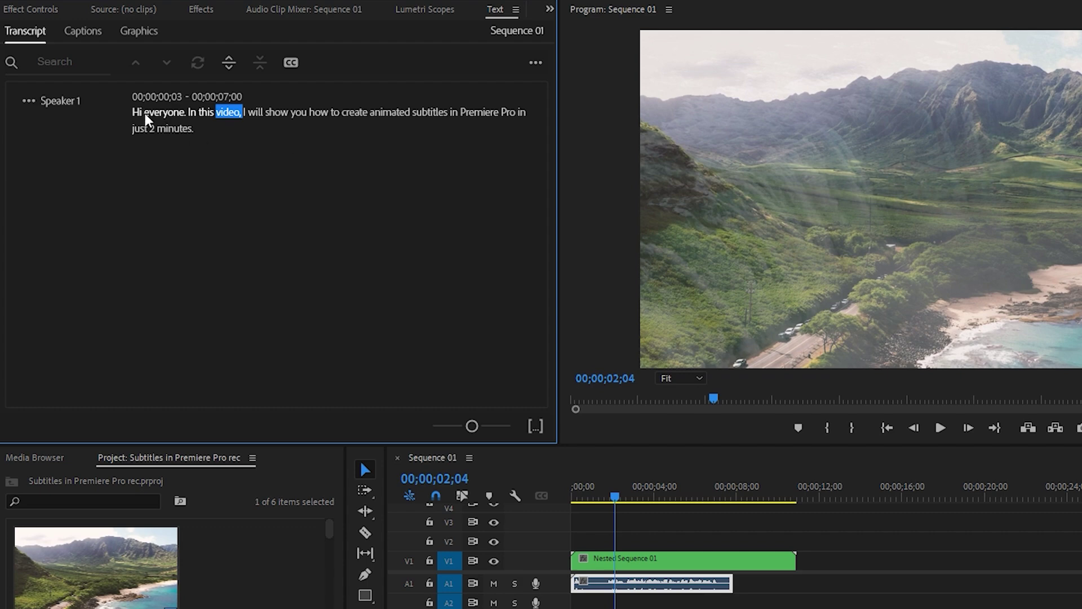
left_click_drag(616, 499, 573, 499)
key("space")
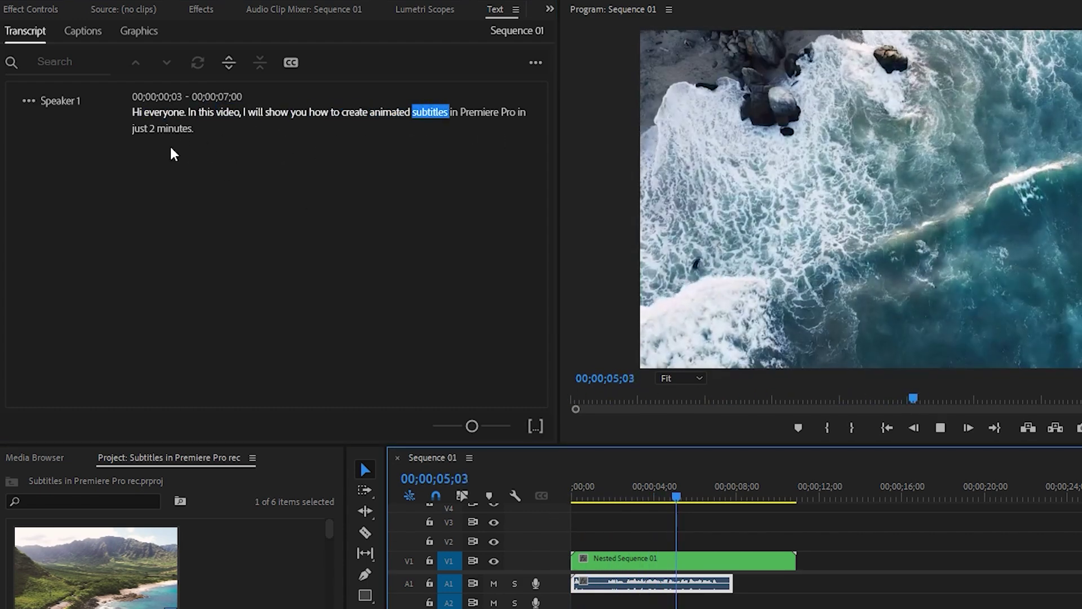
left_click(192, 111)
left_click(535, 62)
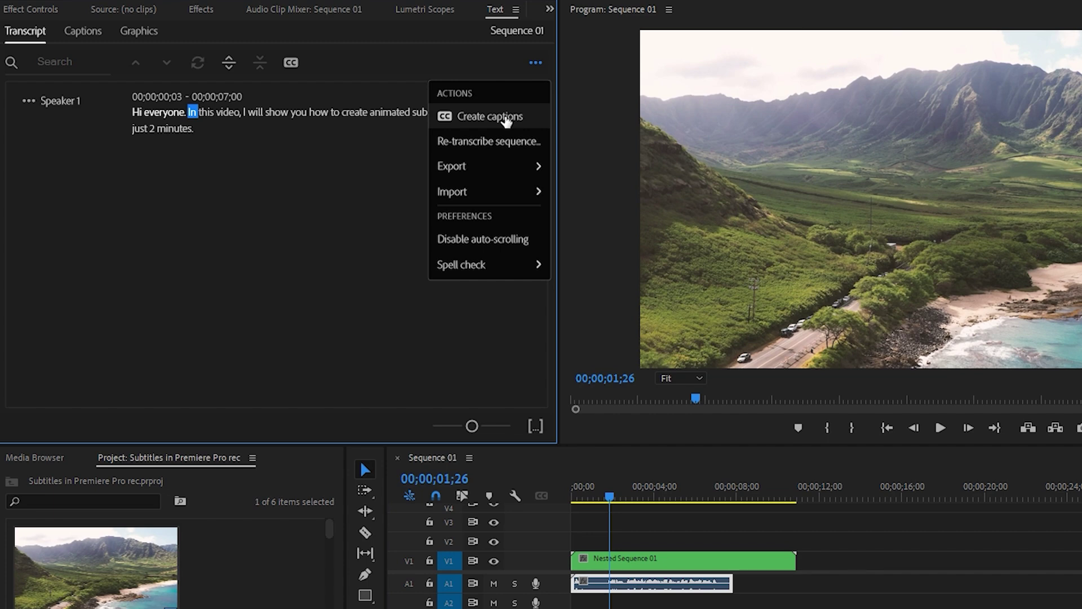
Create single-line captions with a 7-character maximum length and a shorter minimum duration
left_click(505, 119)
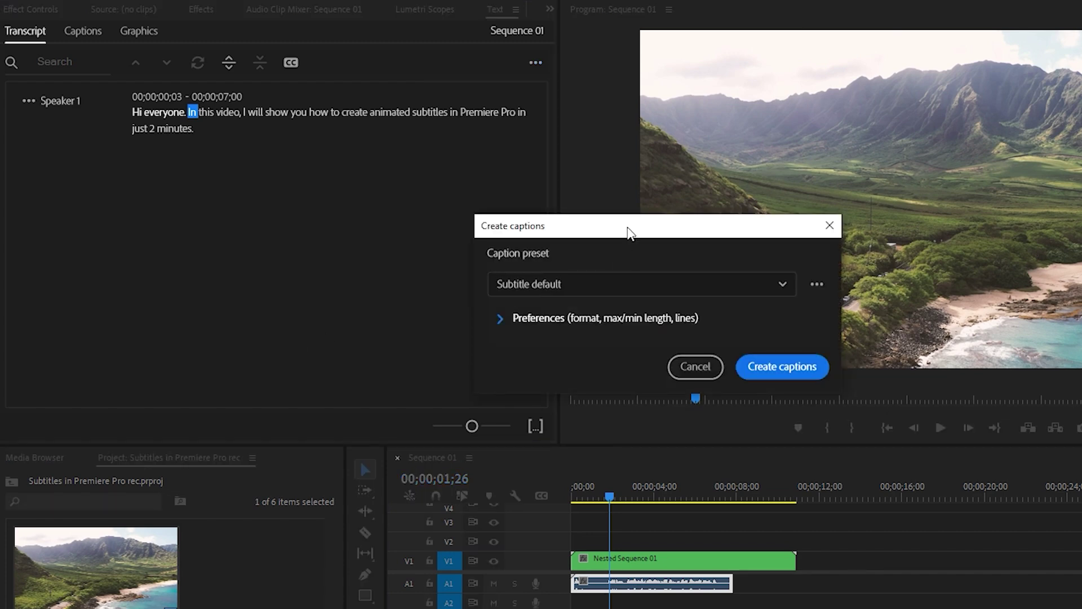
left_click_drag(629, 232, 476, 124)
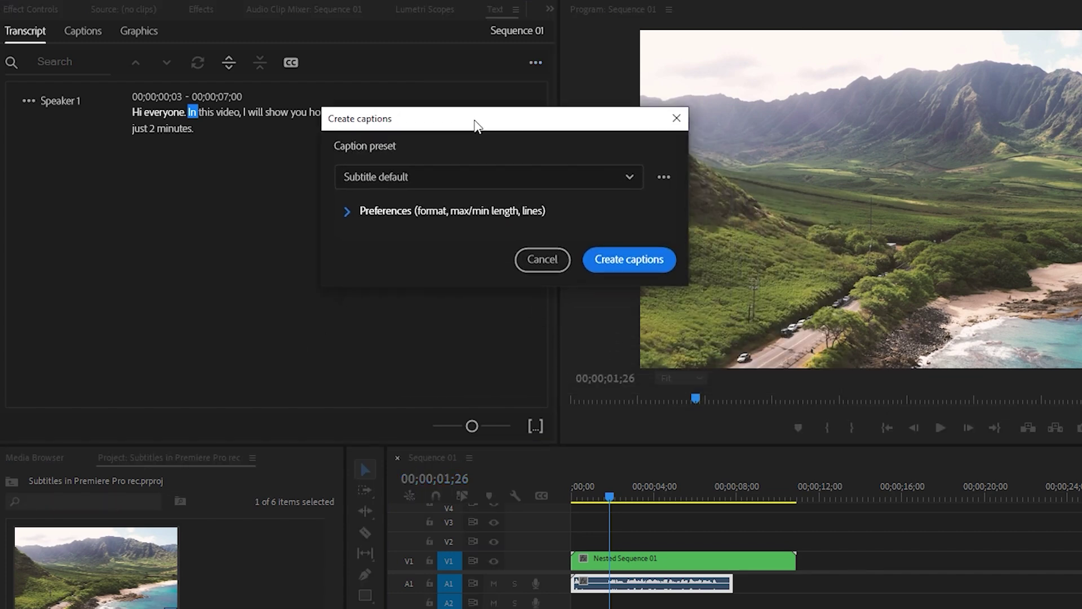
left_click(351, 210)
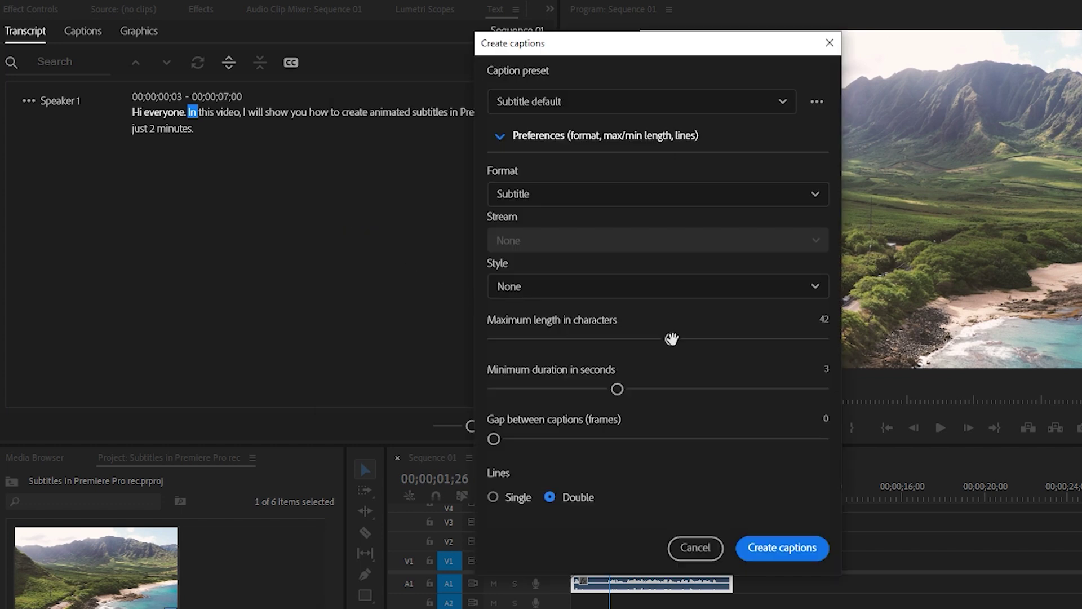
left_click_drag(671, 338, 482, 362)
left_click_drag(616, 389, 475, 401)
left_click(496, 497)
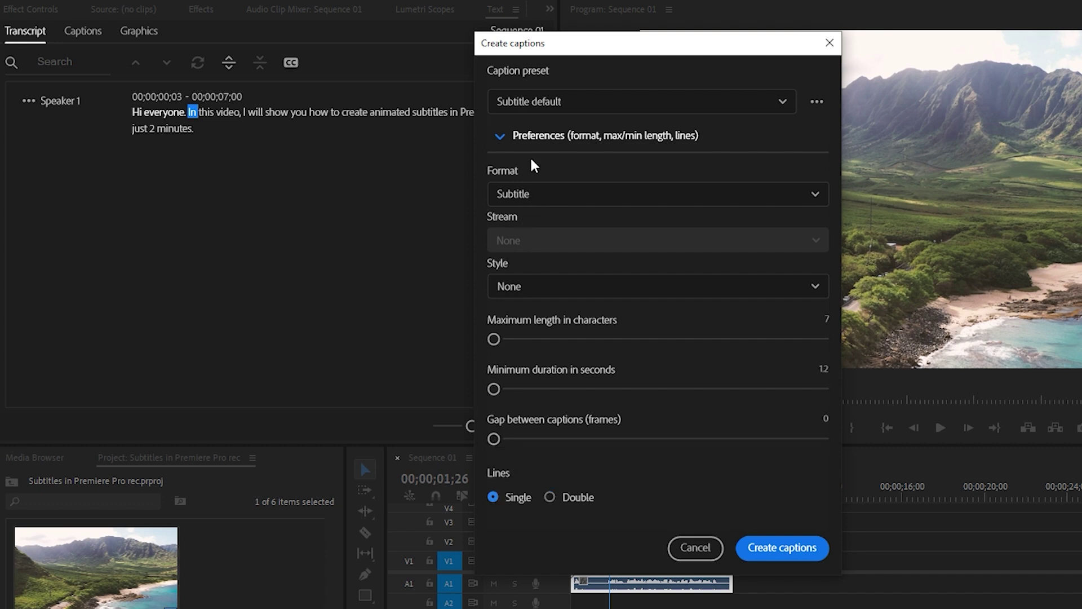
left_click(779, 550)
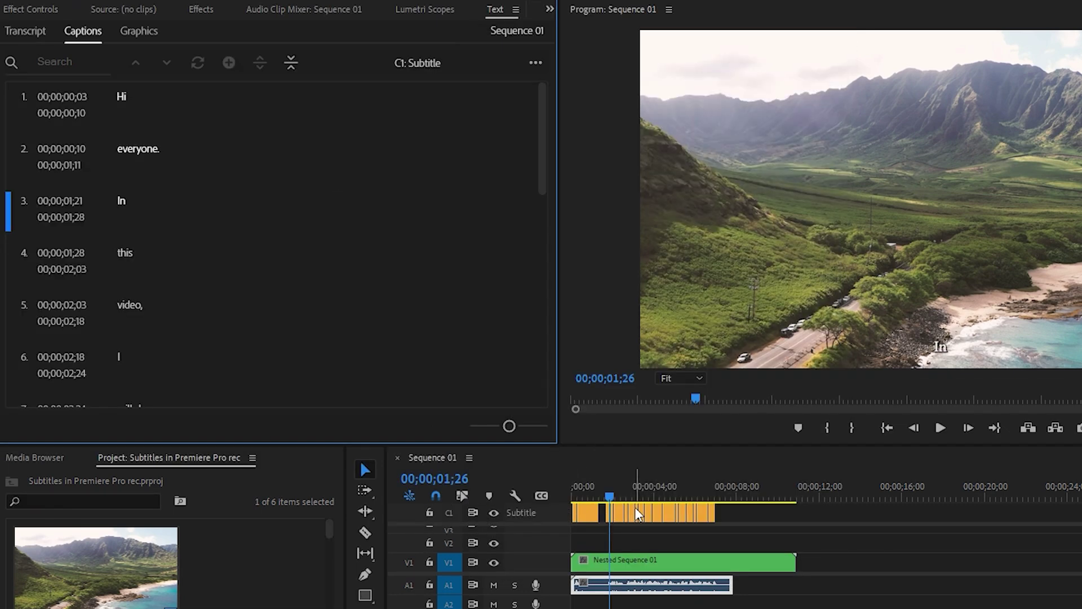
Enlarge the timeline and play the captioned sequence from the start
left_click_drag(642, 445, 640, 408)
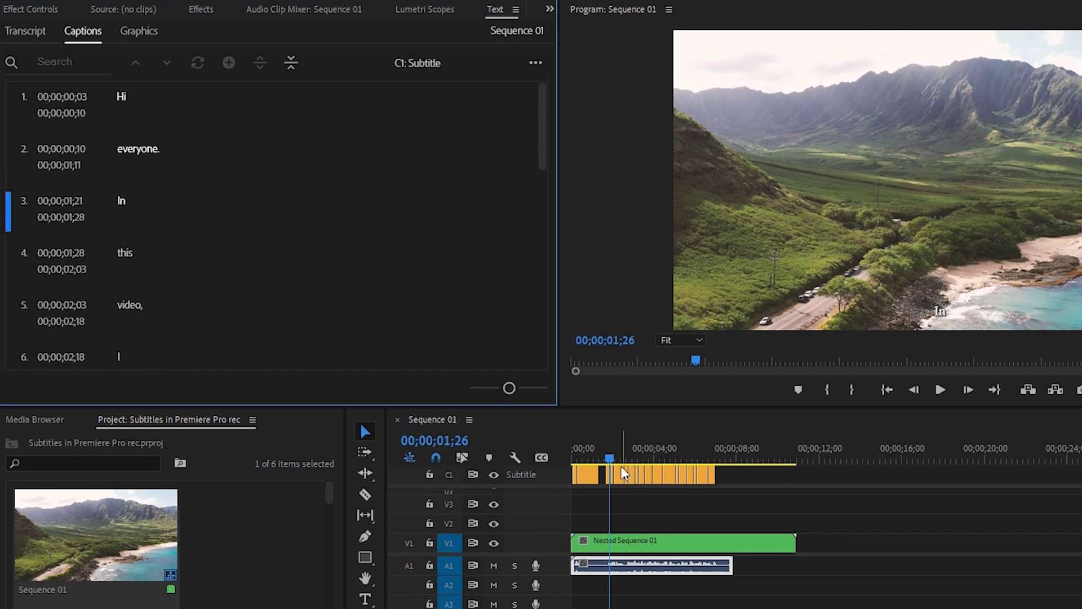
left_click(559, 463)
key("Home")
key("space")
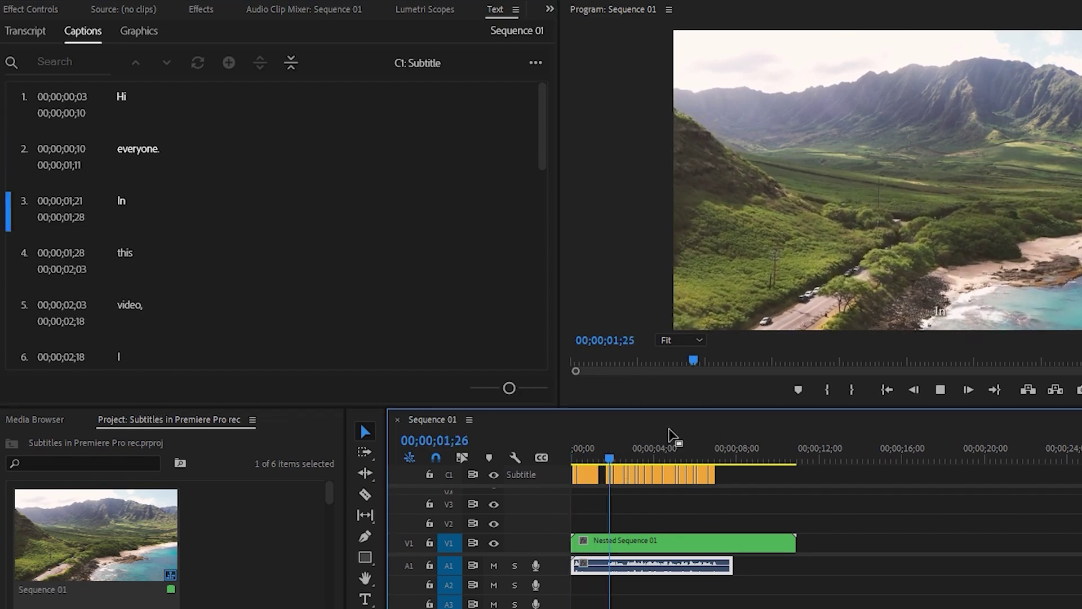
key("space")
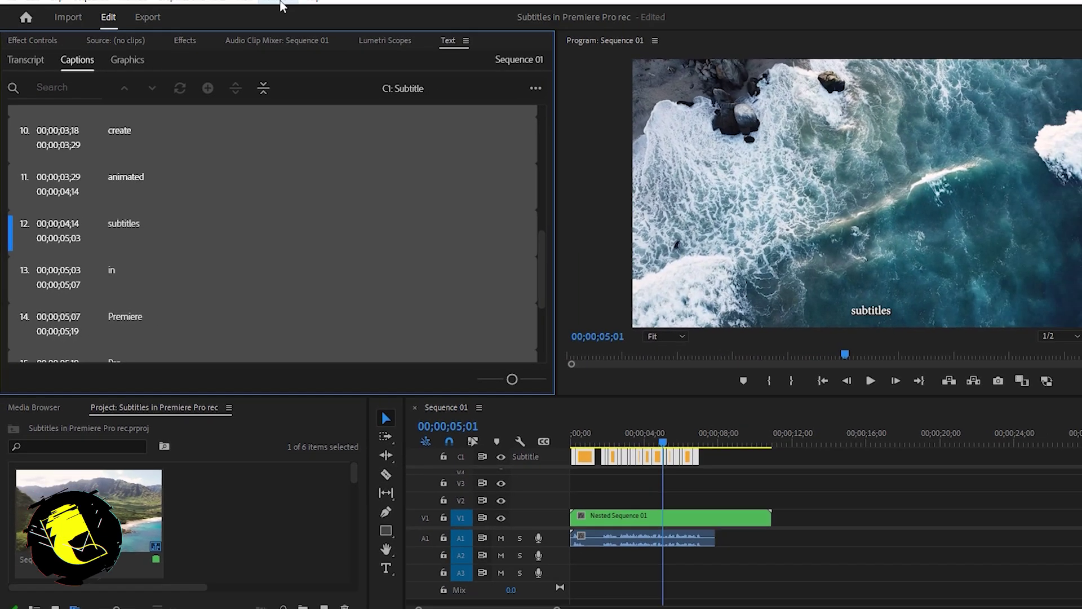
left_click(279, 2)
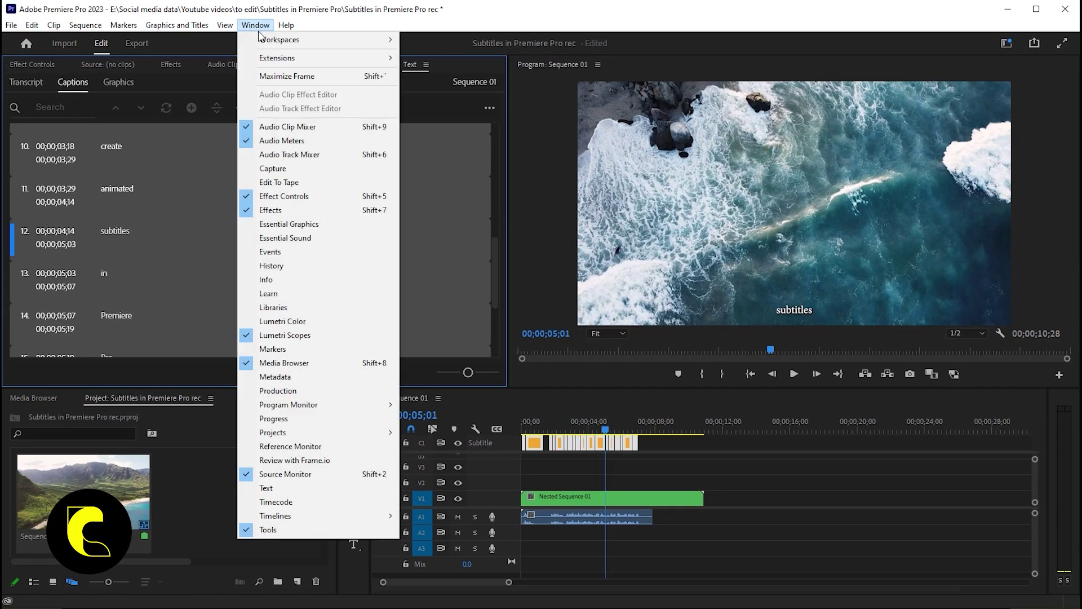
Open Essential Graphics and delete the trailing period from the caption 'everyone.'
left_click(288, 224)
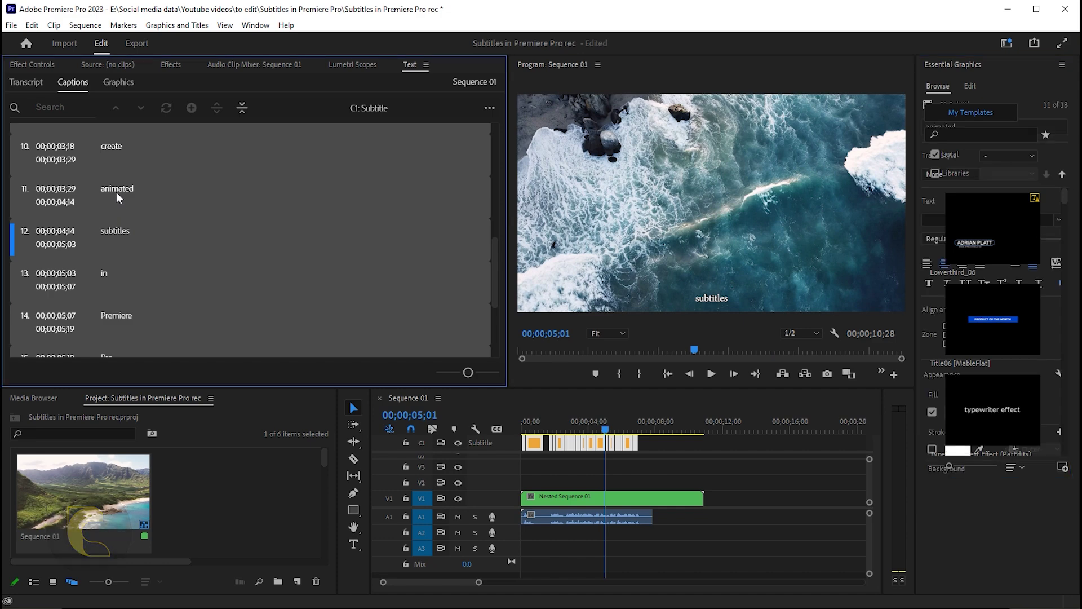
left_click(116, 192)
scroll(124, 189, "up", 6)
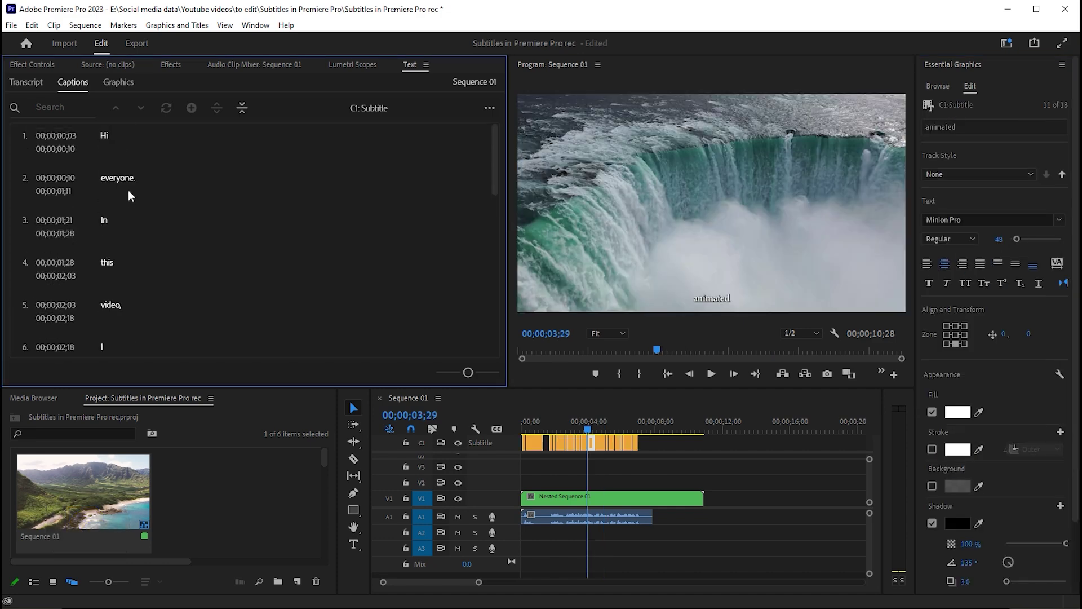
double_click(131, 182)
left_click(150, 180)
key("BackSpace")
Delete the trailing period from the caption 'minutes.'
scroll(164, 268, "down", 5)
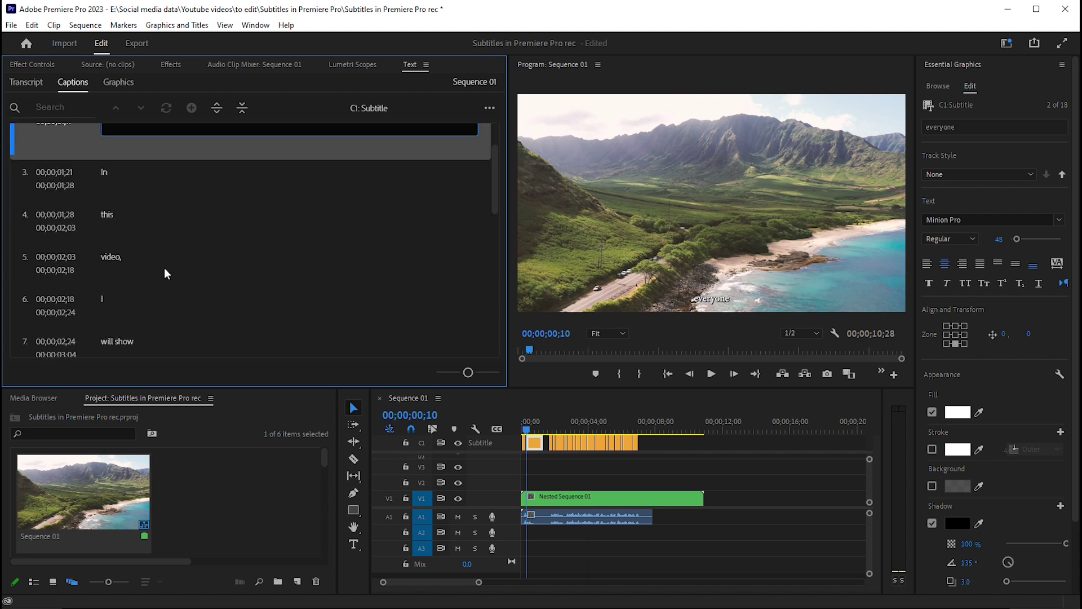
scroll(164, 268, "down", 5)
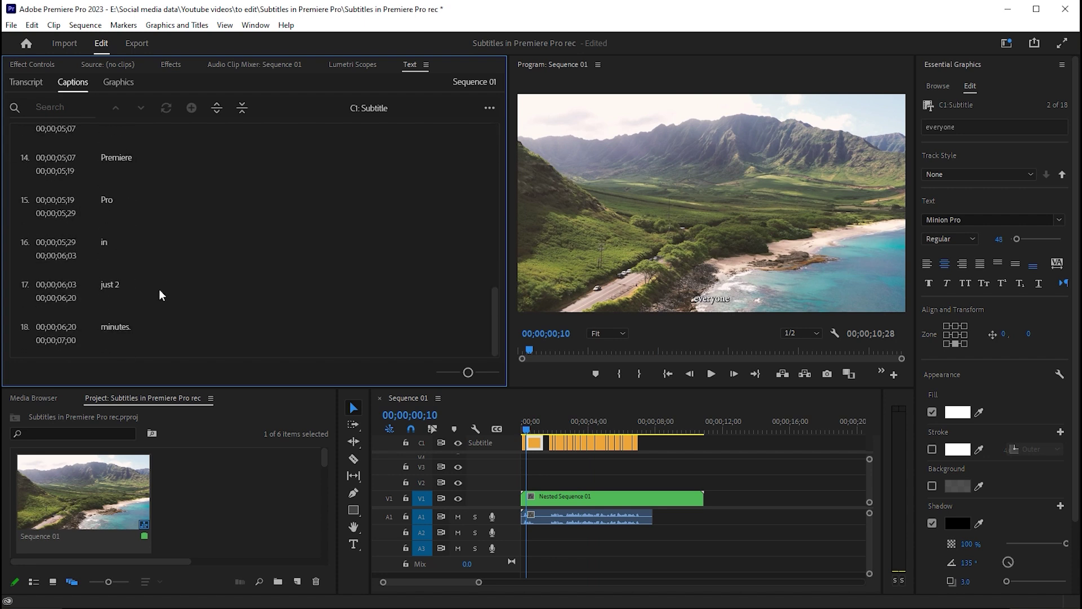
left_click(134, 333)
double_click(133, 332)
left_click(148, 309)
key("BackSpace")
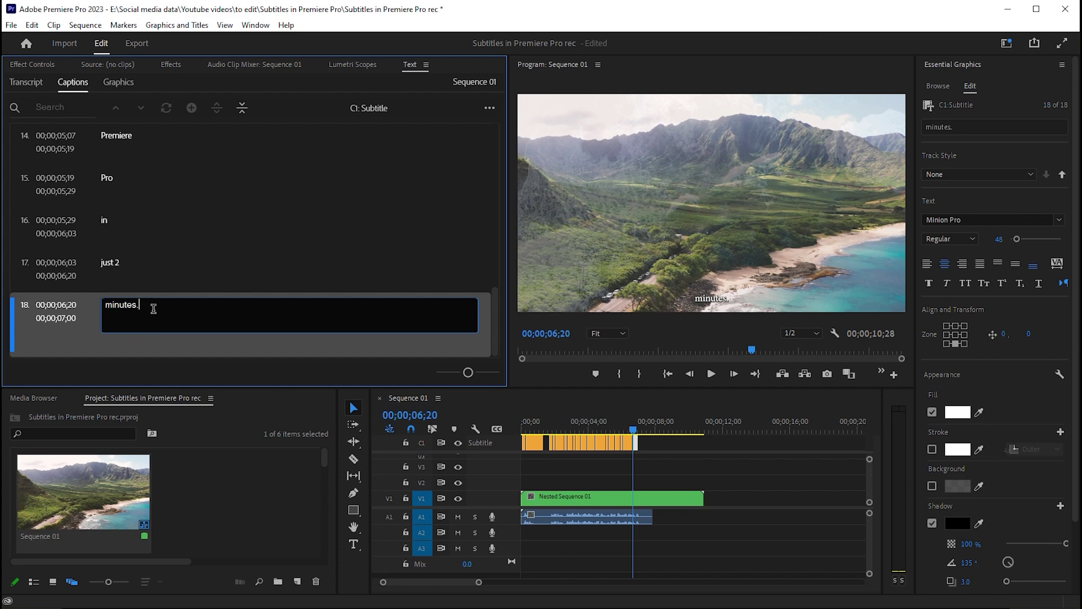
left_click(154, 273)
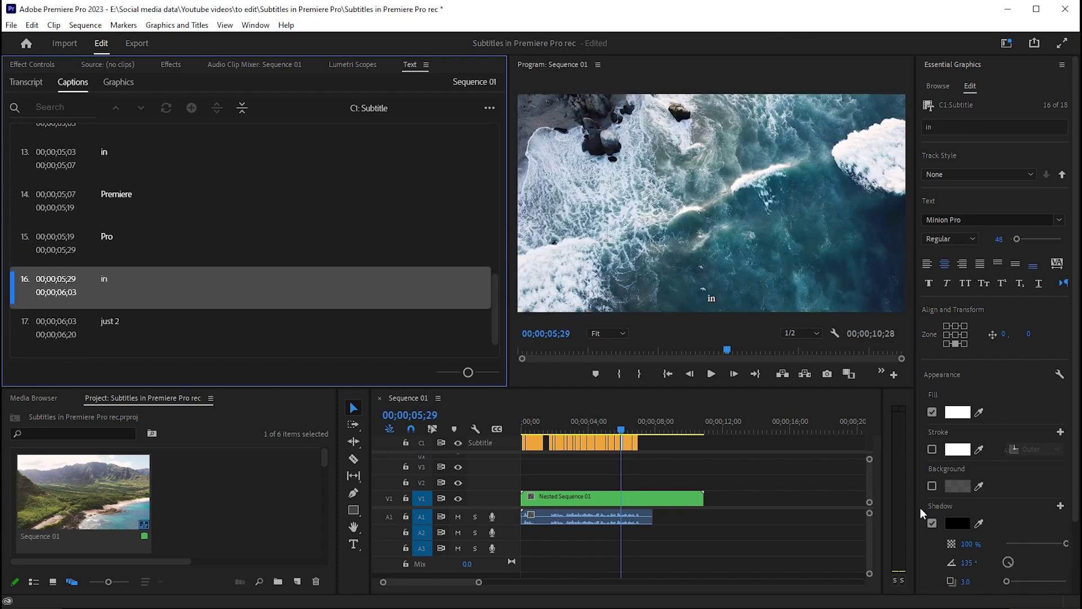
Select all captions and set them to the Minnie font at size 125, in all caps
left_click_drag(654, 466, 509, 444)
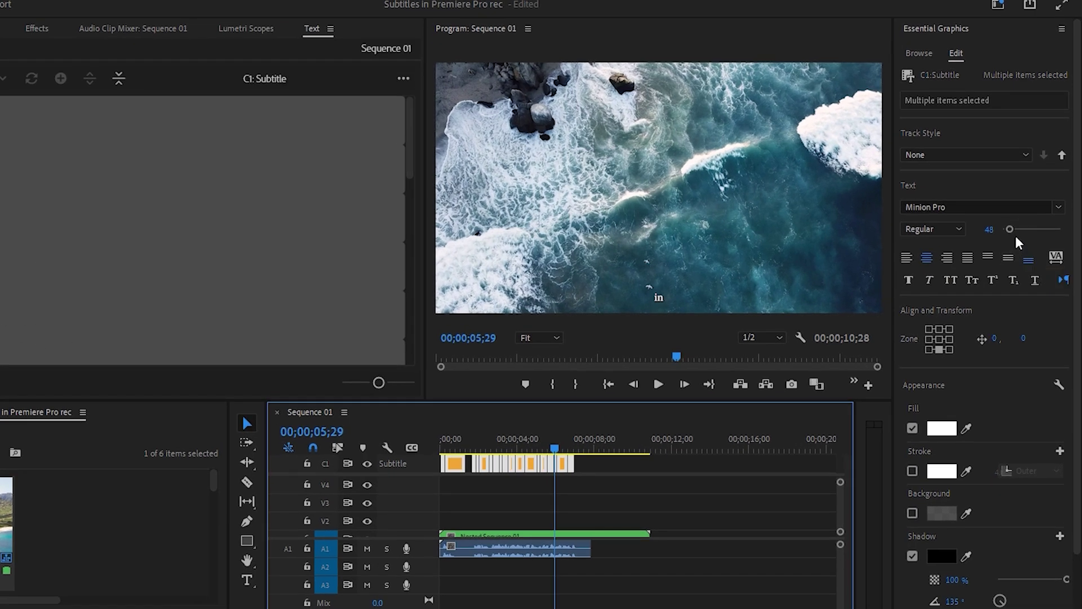
left_click_drag(1010, 230, 1020, 233)
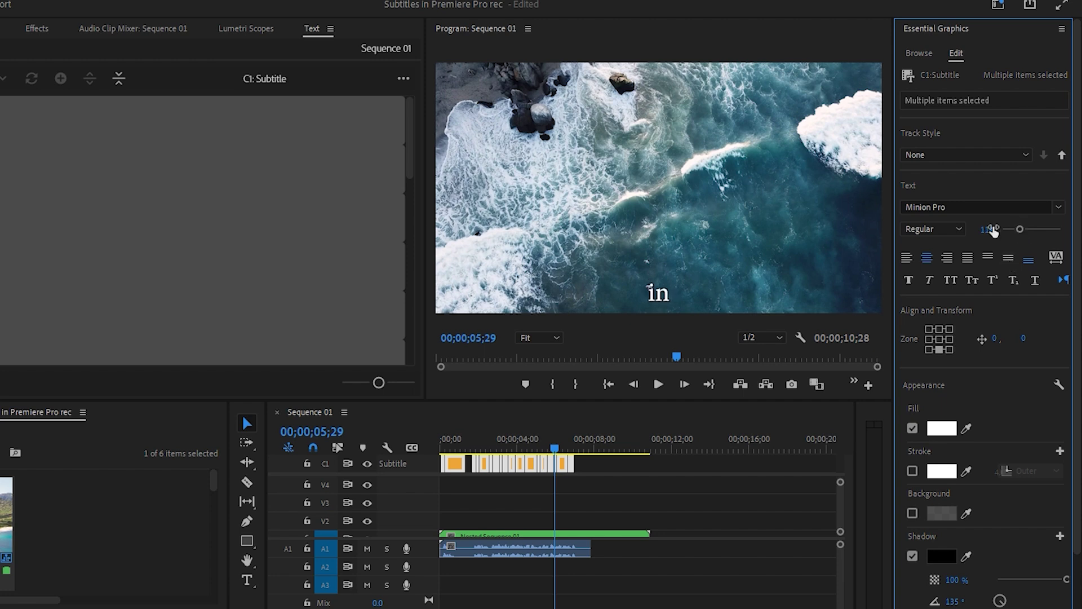
left_click(966, 208)
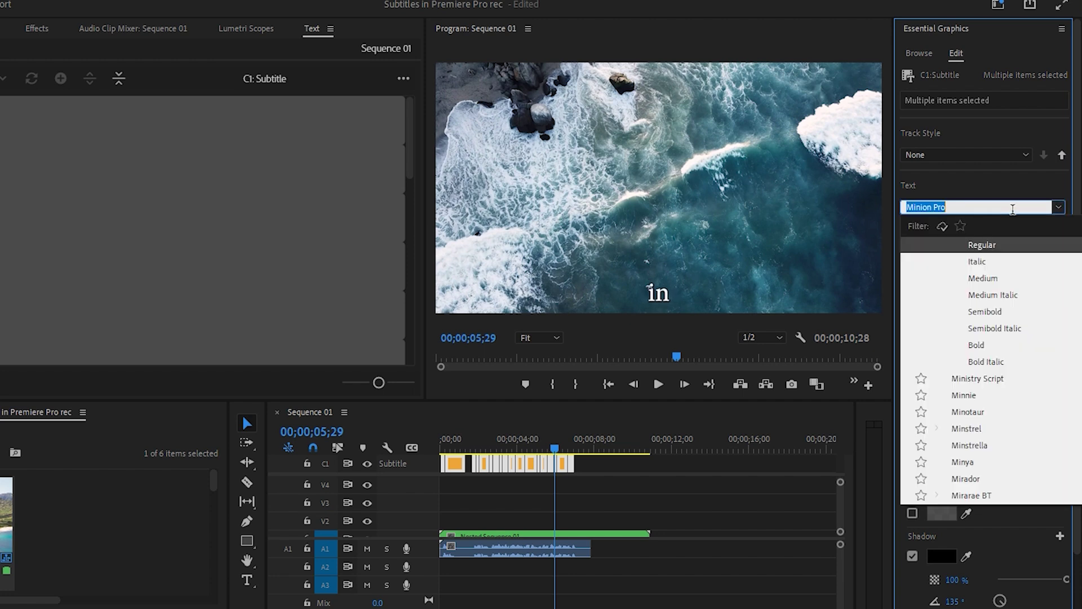
left_click(964, 396)
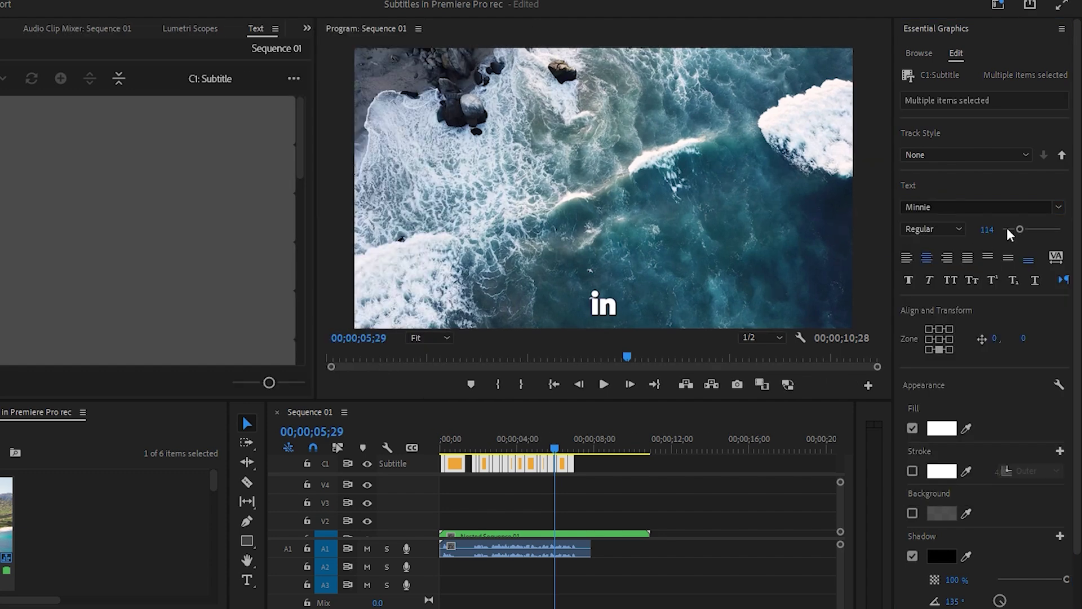
left_click(983, 228)
type("125")
key("Return")
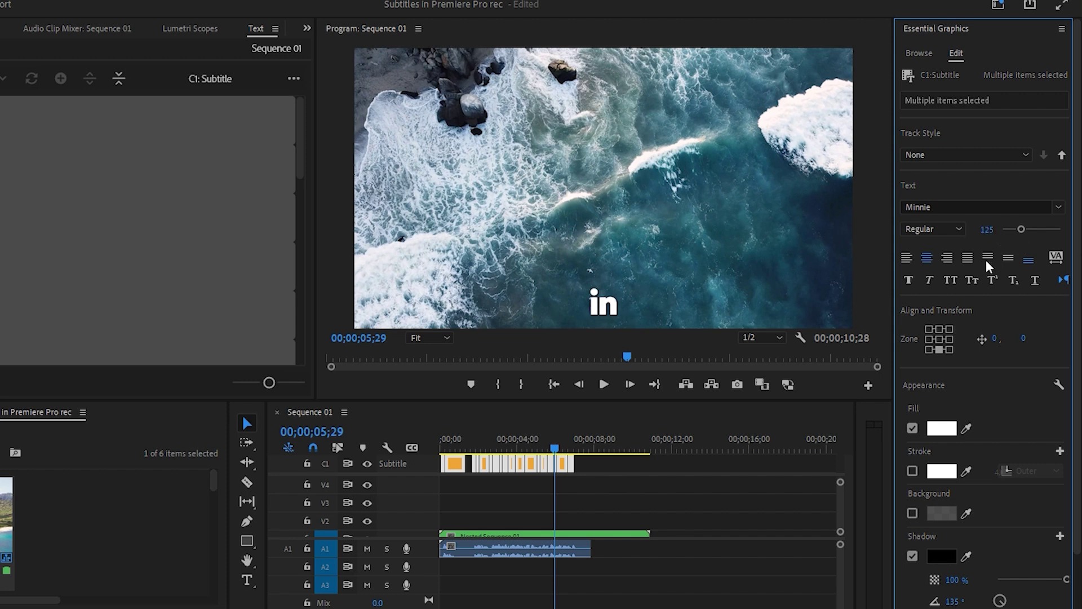
key("ctrl+shift+k")
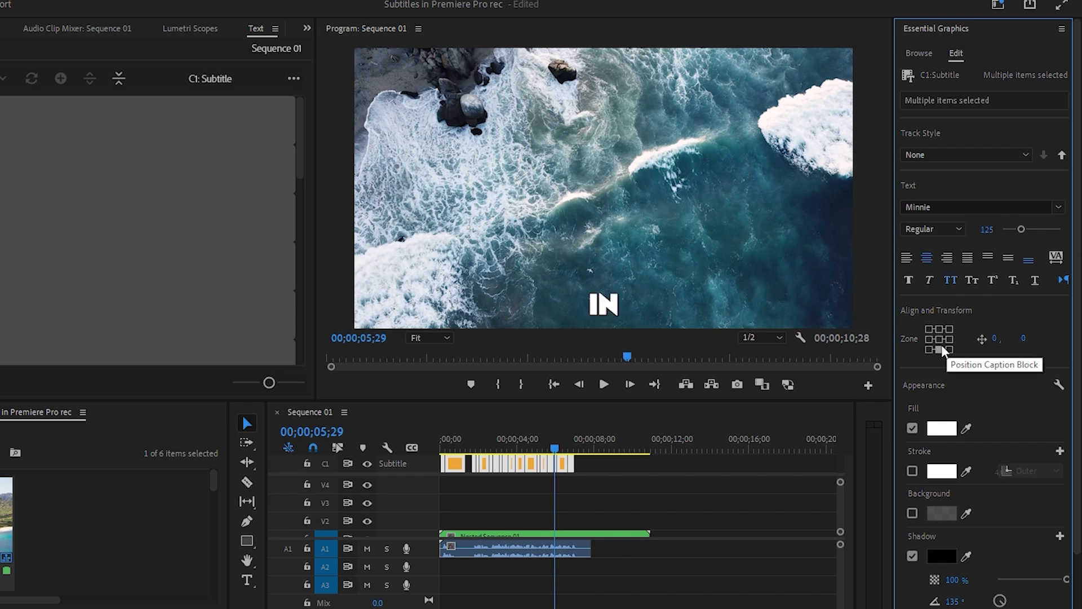
Try the Zone grid positions, return the captions to the bottom, and set Y offset to -69
left_click(939, 339)
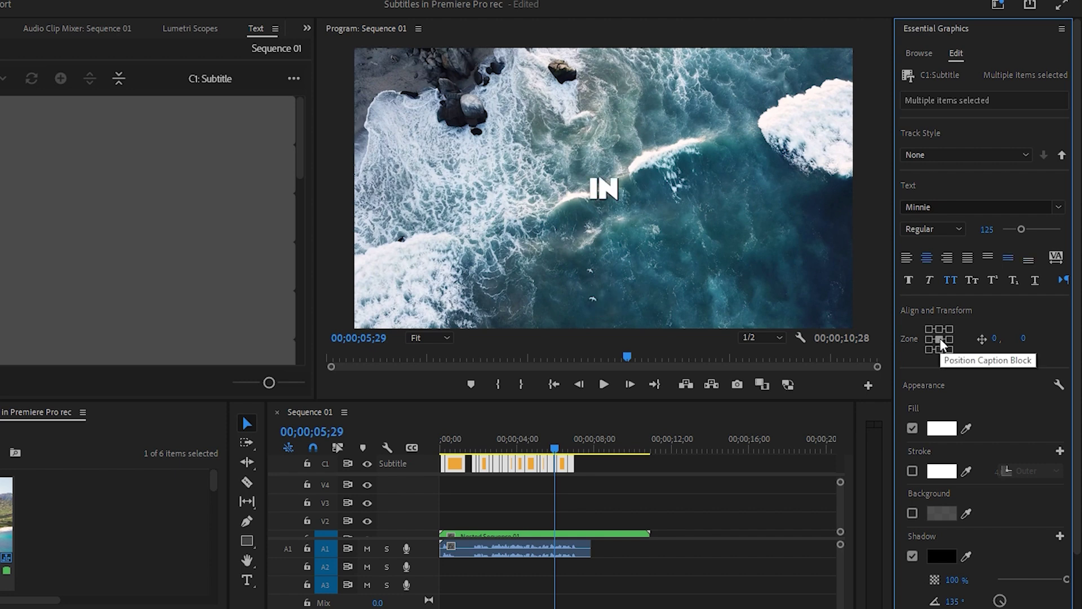
left_click(942, 331)
left_click(939, 339)
left_click(939, 349)
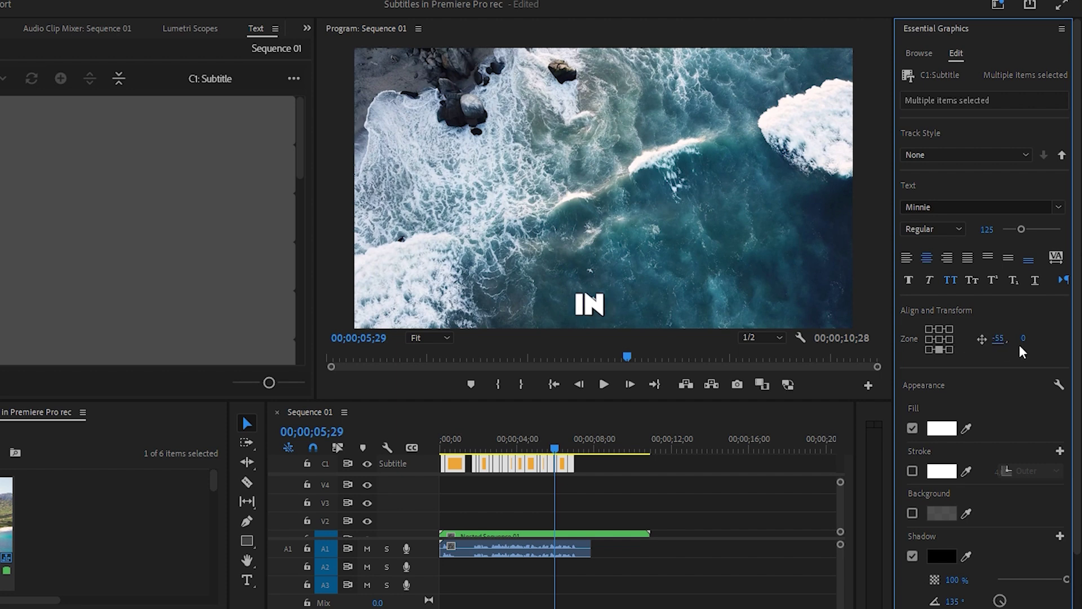
left_click_drag(1023, 339, 986, 356)
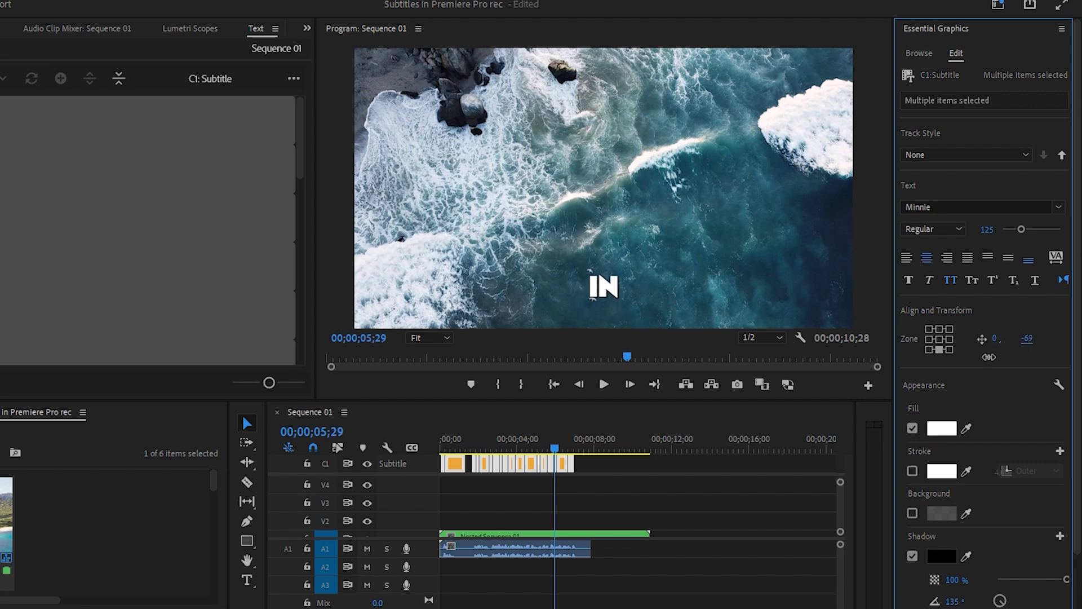
Set the caption fill colour to yellow FCFF00
left_click(947, 431)
left_click_drag(559, 239, 565, 264)
left_click(523, 390)
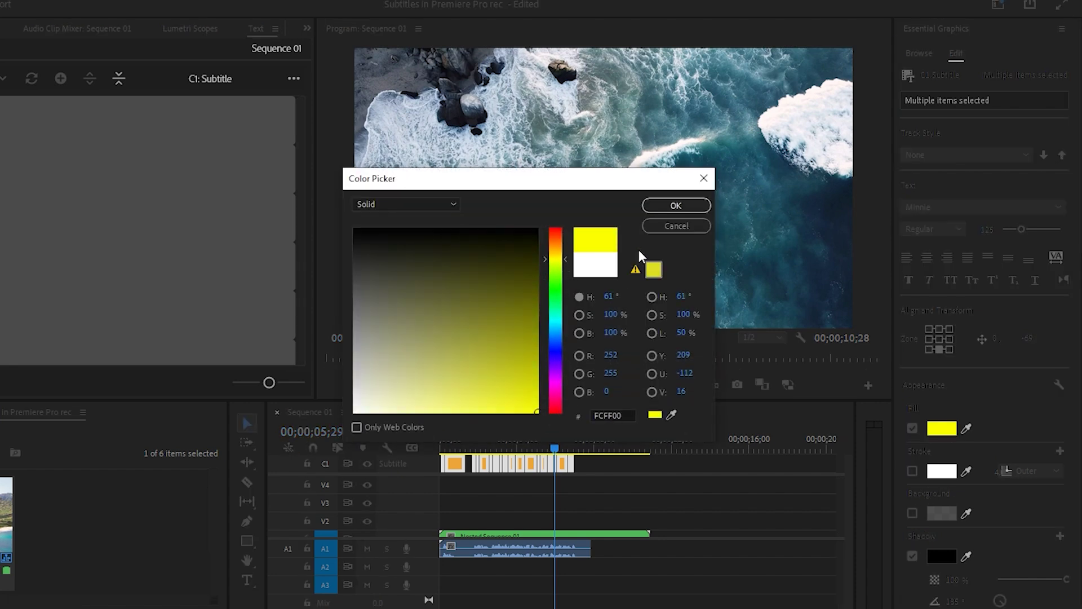
left_click(674, 207)
Enable a black stroke outline around the caption text
left_click(912, 471)
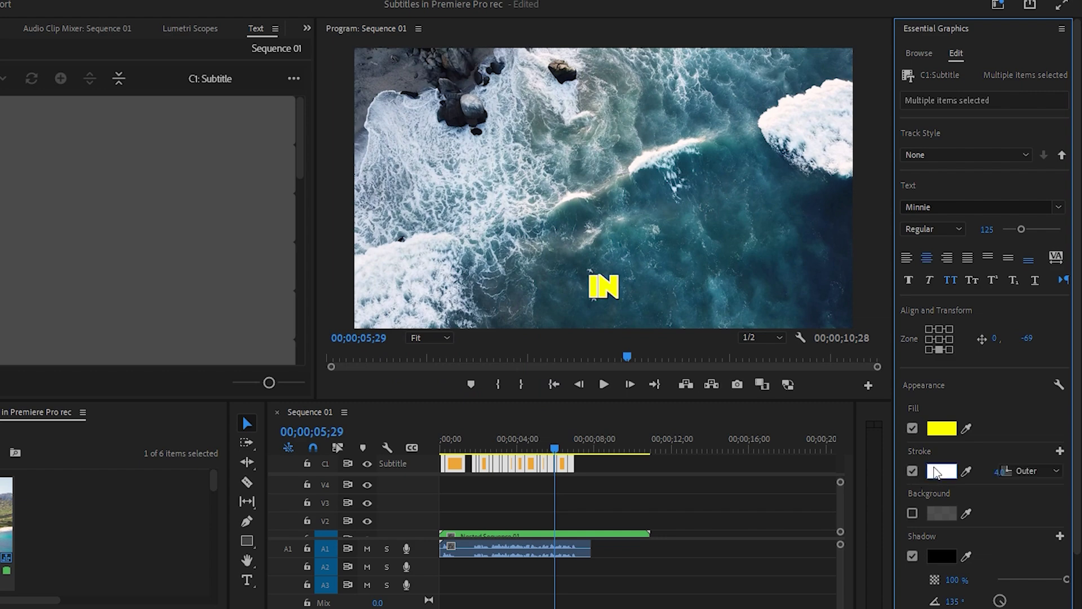
left_click(941, 470)
left_click(511, 251)
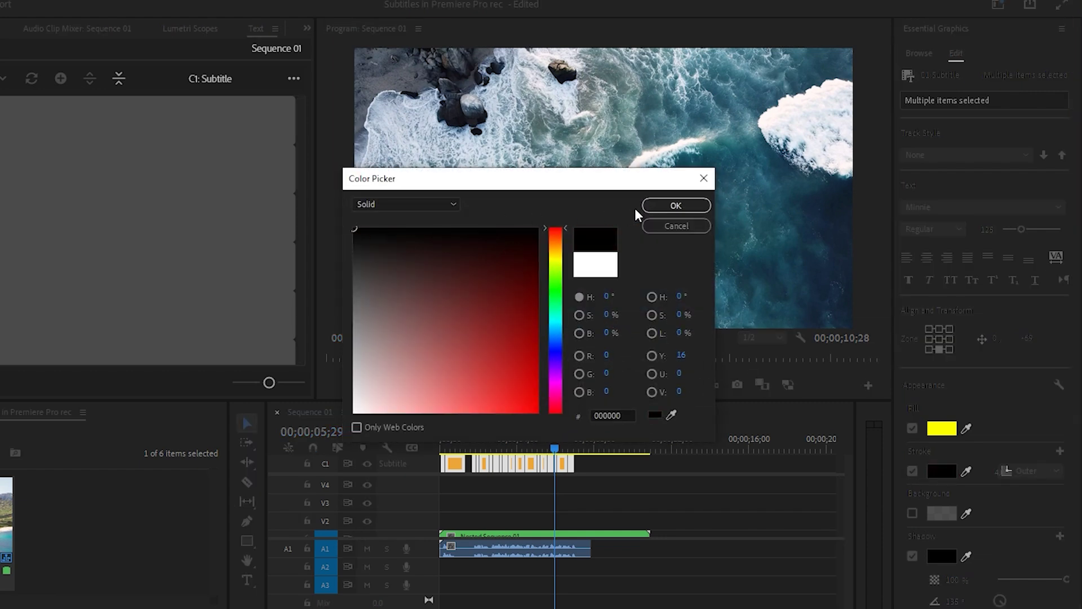
left_click(677, 210)
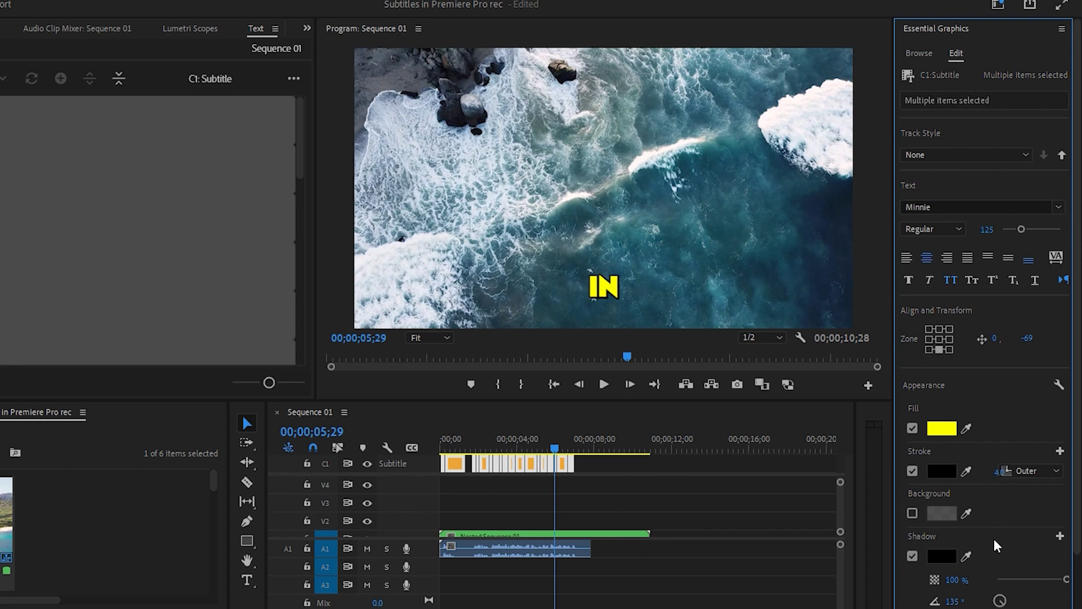
scroll(993, 539, "down", 2)
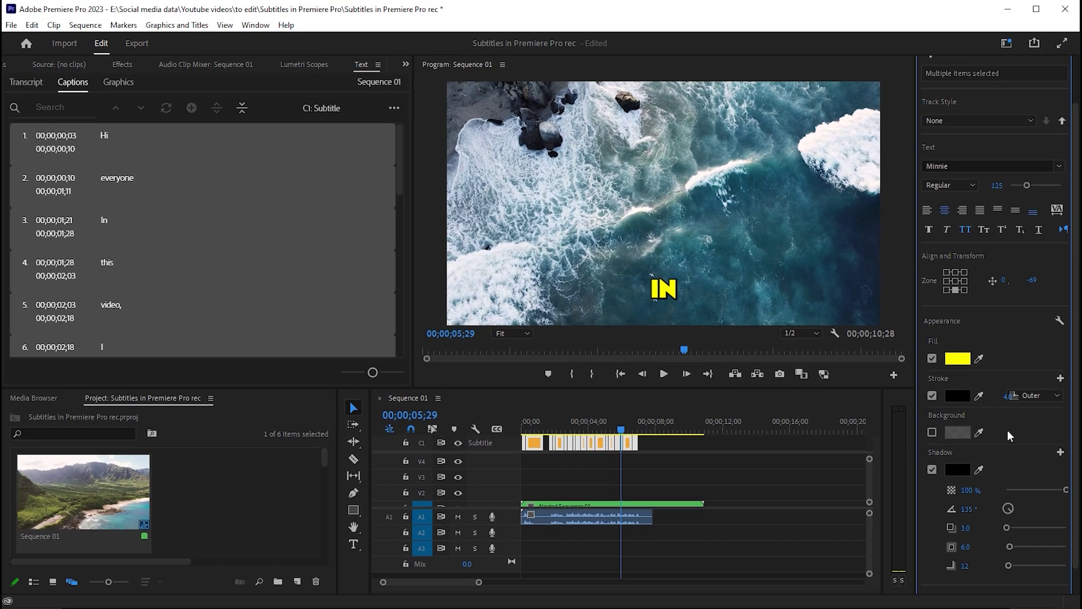
Upgrade the captions to graphic clips on V5 with Upgrade Caption to Graphic, then zoom the timeline
left_click(177, 25)
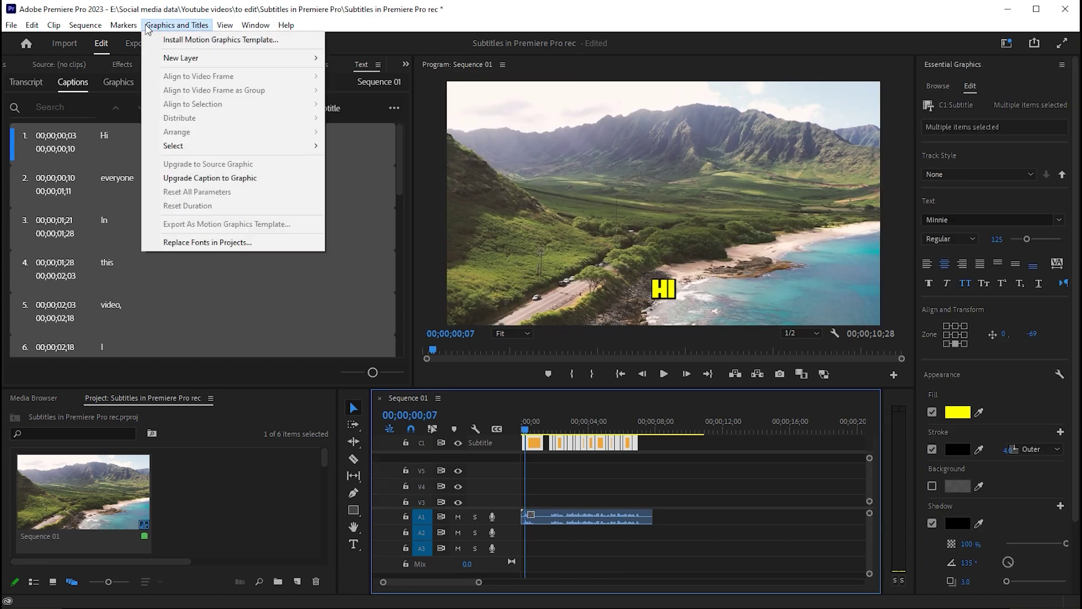
left_click(200, 178)
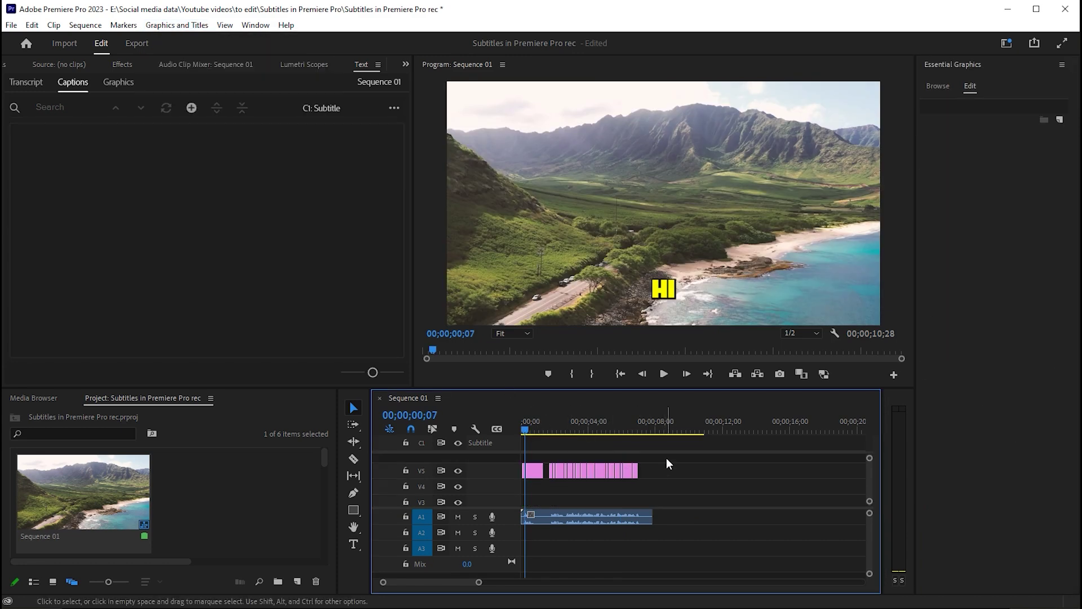
left_click_drag(478, 582, 470, 586)
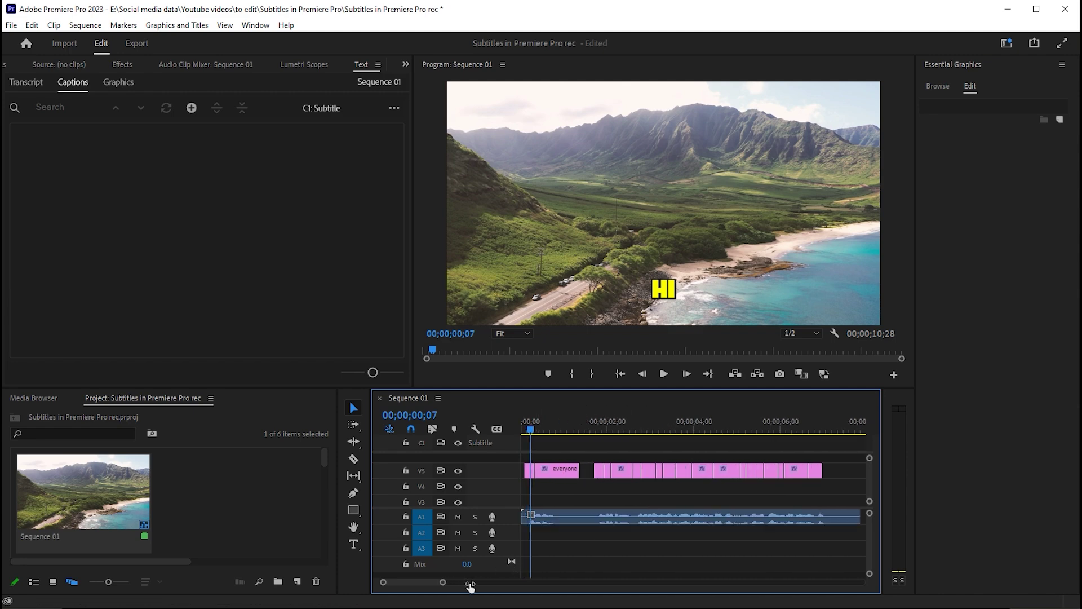
left_click(121, 65)
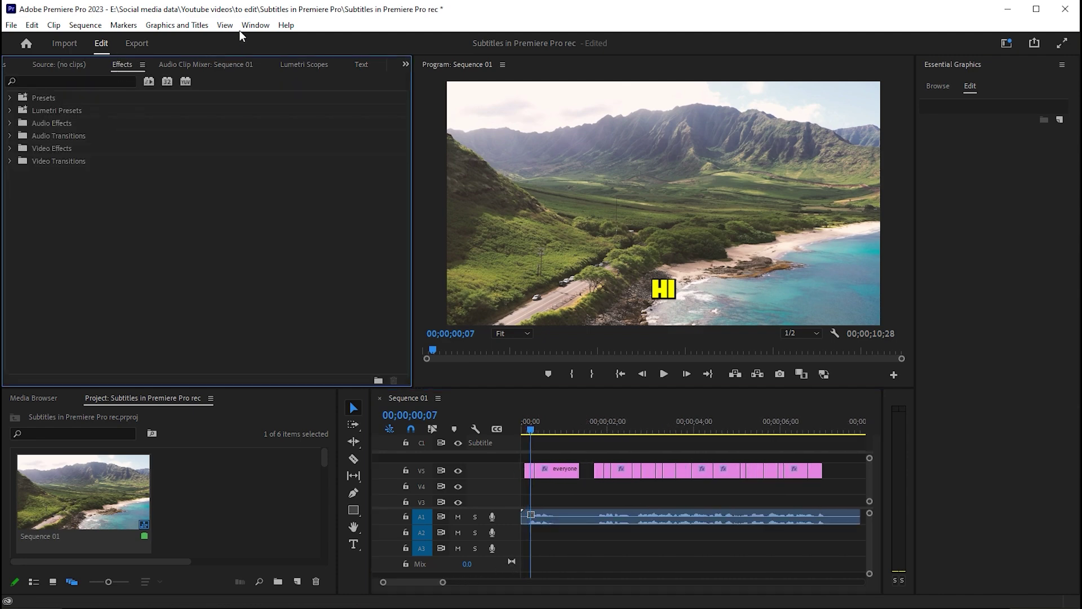
Search 'tran' and apply the Transform effect to the 'HI' caption clip on V5, showing its effect settings
left_click(255, 25)
left_click(85, 82)
left_click(84, 82)
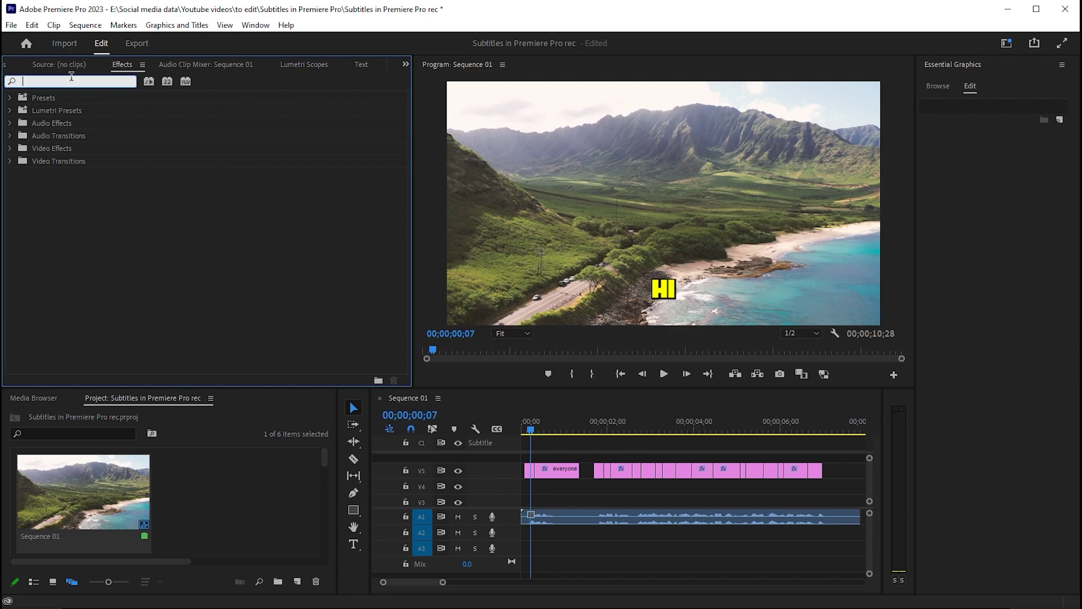
type("trans")
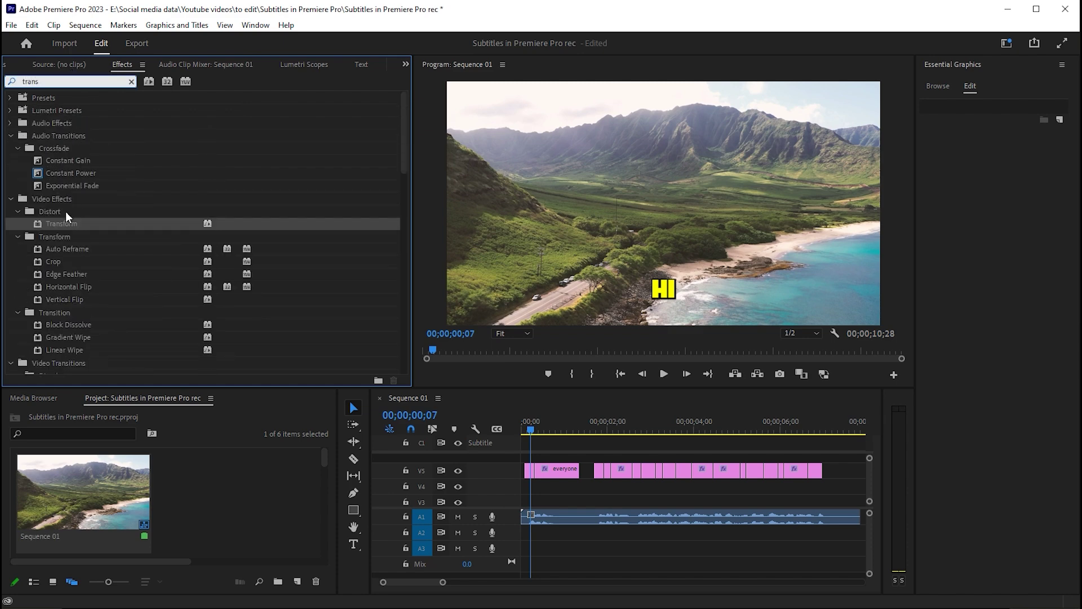
left_click_drag(524, 412, 530, 470)
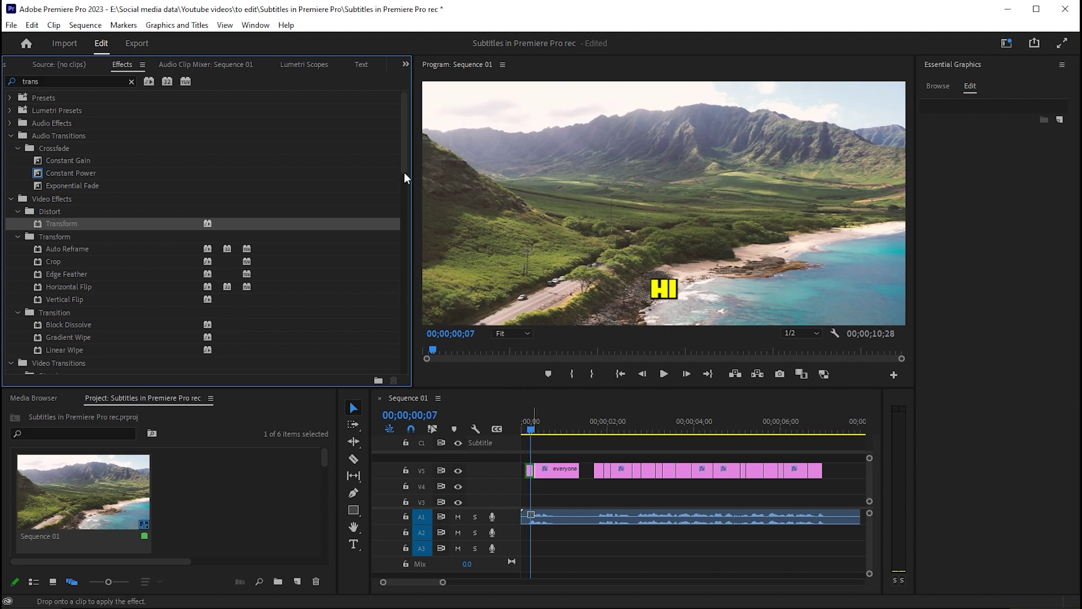
left_click(405, 64)
left_click(428, 86)
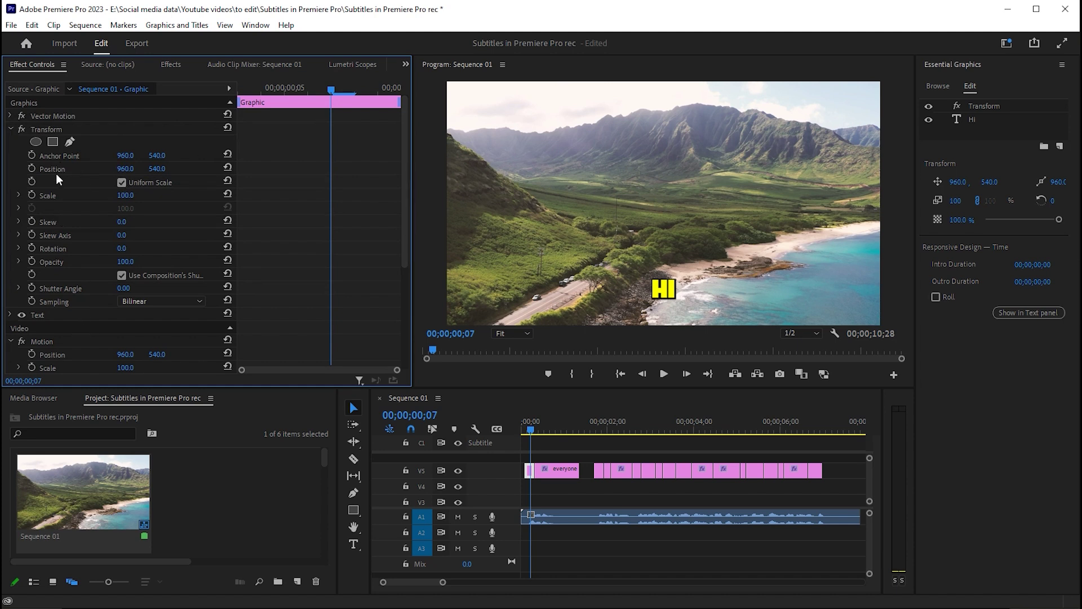
Move the Transform anchor onto the HI text (960, 917.7), restore the caption's position, and return to clip start
left_click(46, 128)
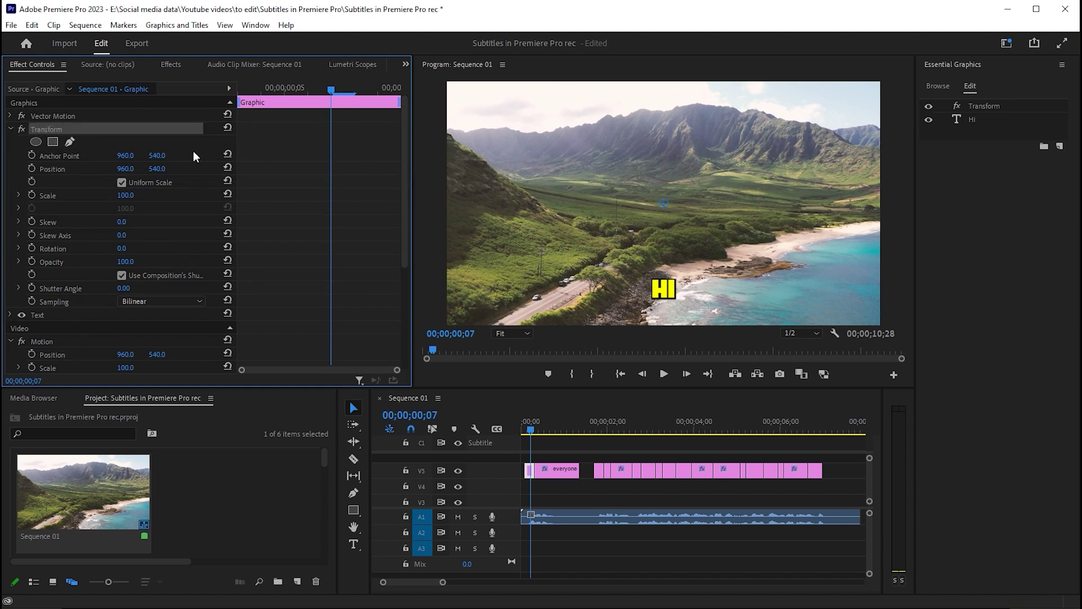
left_click_drag(664, 203, 662, 288)
left_click_drag(665, 204, 666, 293)
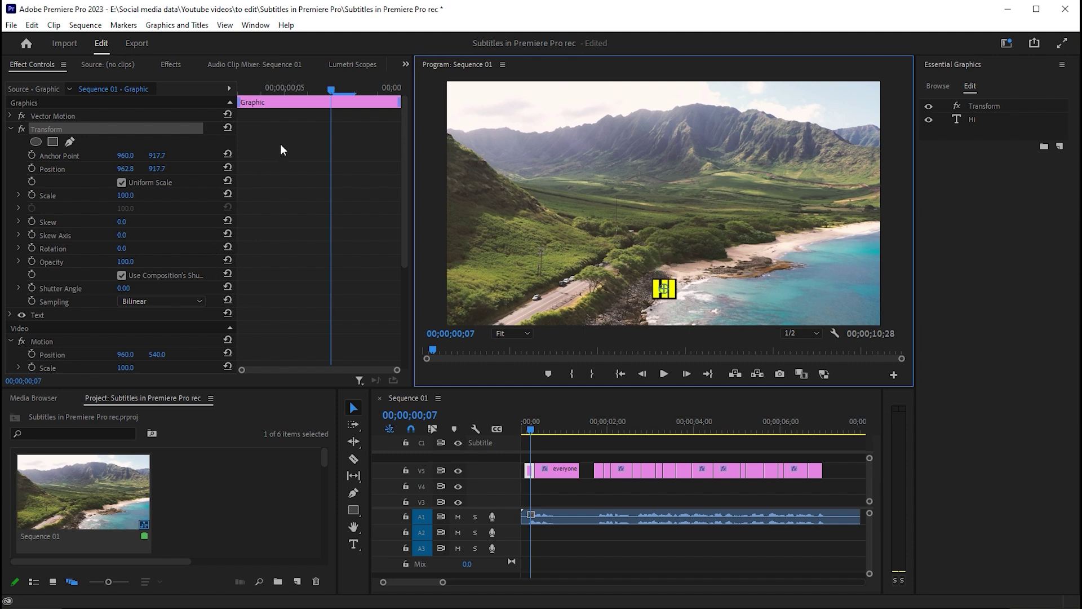
left_click_drag(335, 94, 228, 99)
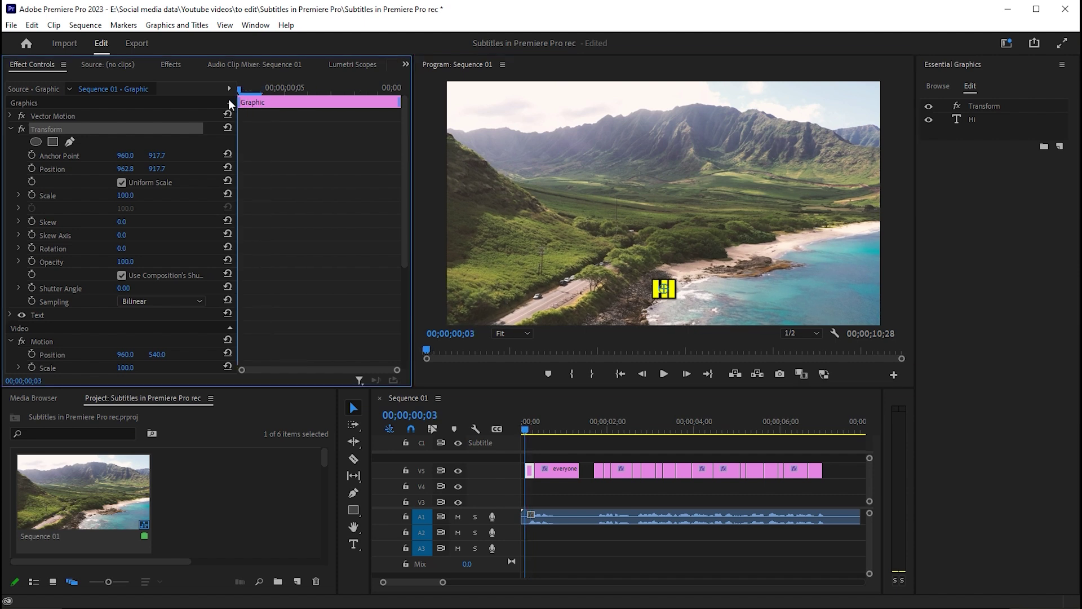
Keyframe the Transform scale at 70, then 130, then 110 over the first few frames
left_click(32, 195)
left_click(131, 195)
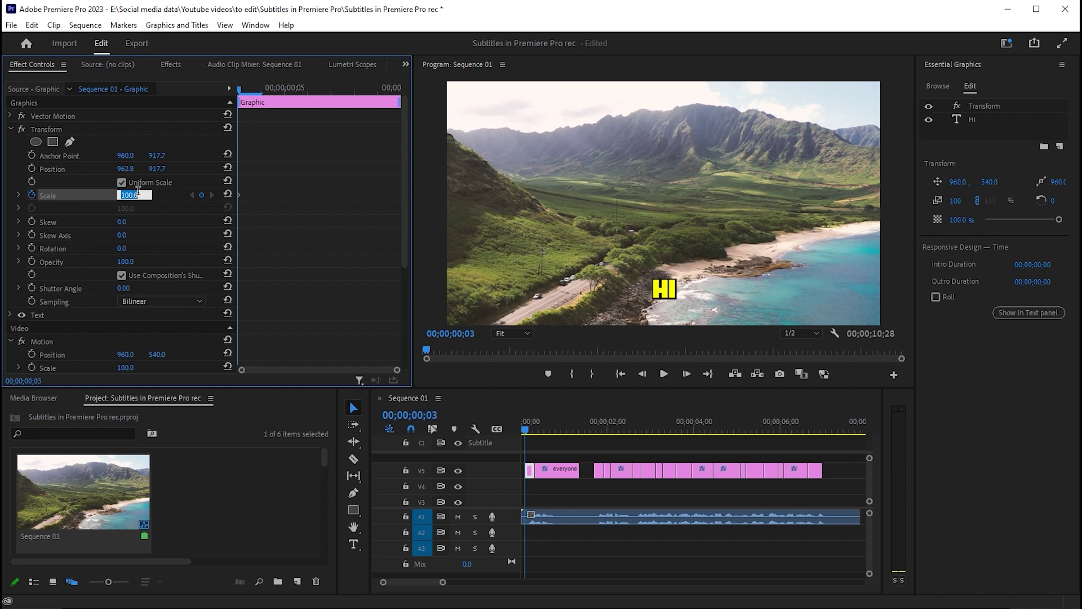
type("70")
left_click_drag(237, 88, 330, 113)
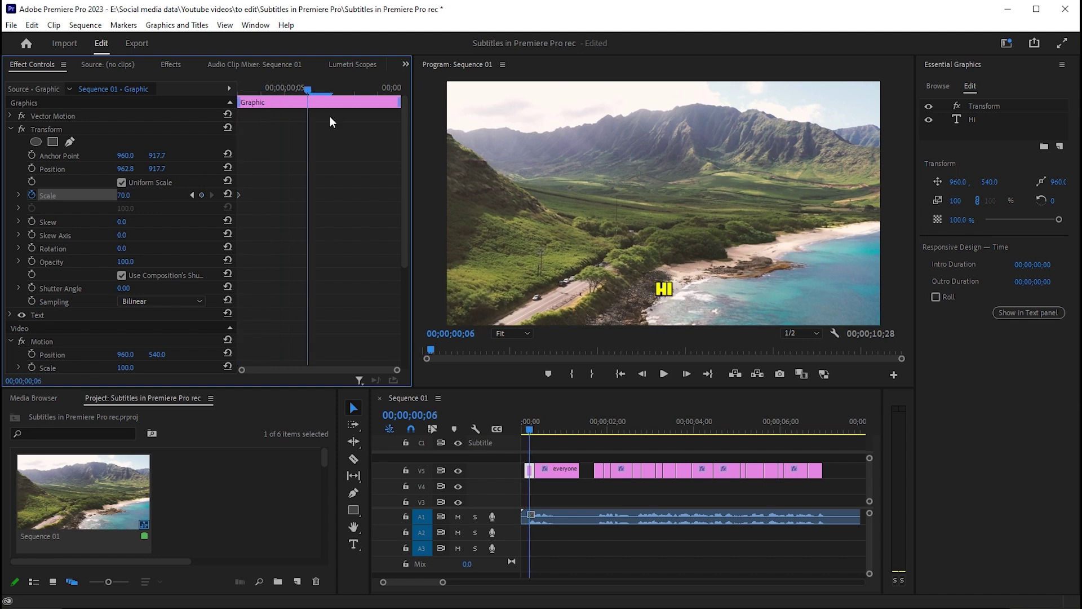
left_click(123, 195)
type("130")
key("Return")
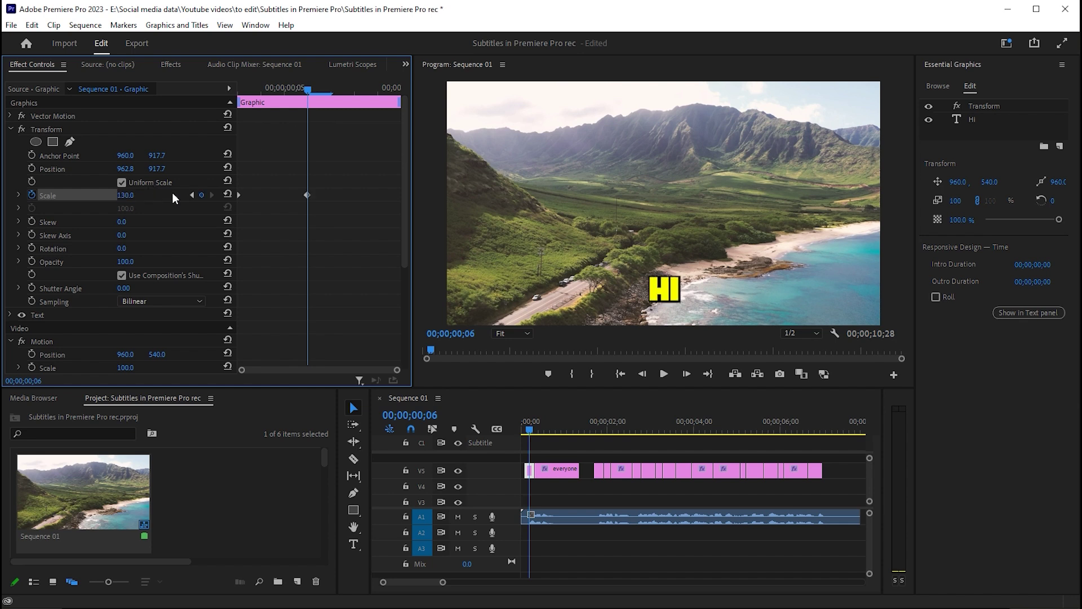
key("Right")
key("Right")
key("Right")
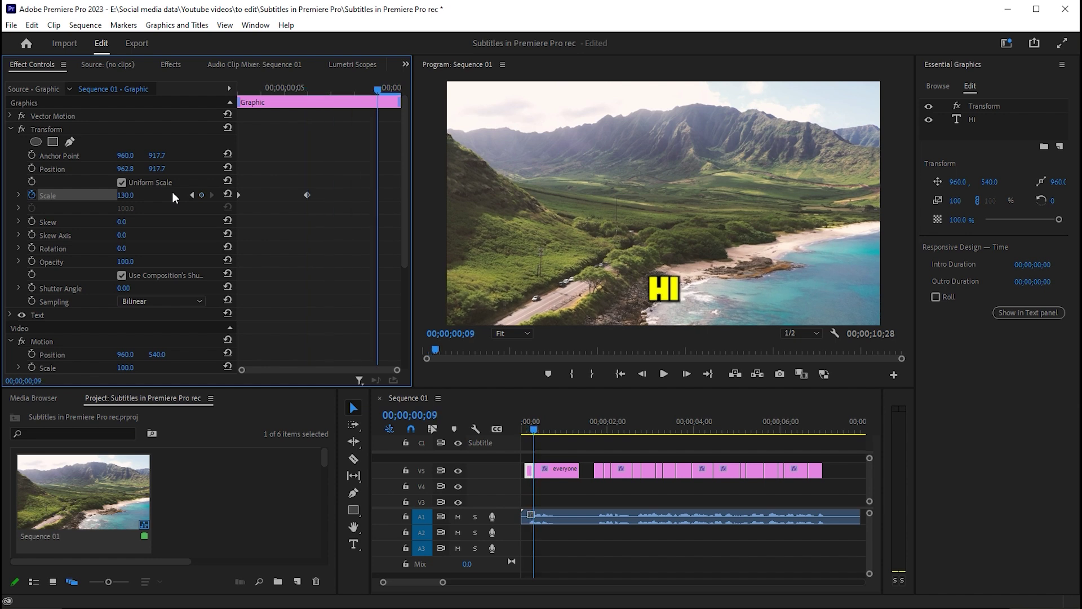
left_click(125, 196)
type("1")
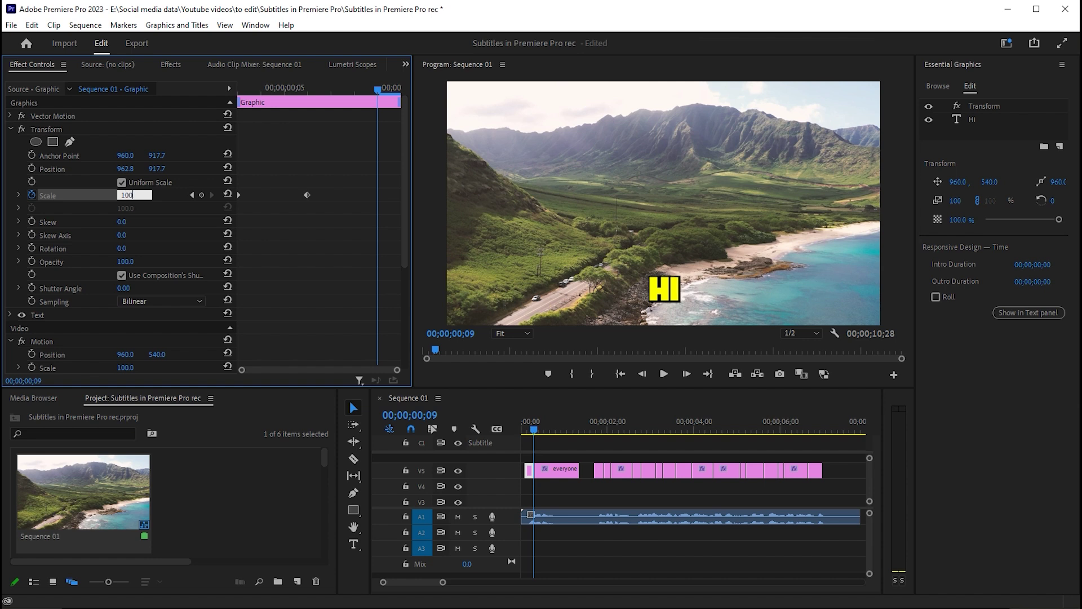
type("10")
key("Return")
Set the Transform shutter angle to 360 and copy the Transform effect
key("Left")
key("Left")
key("Left")
key("Left")
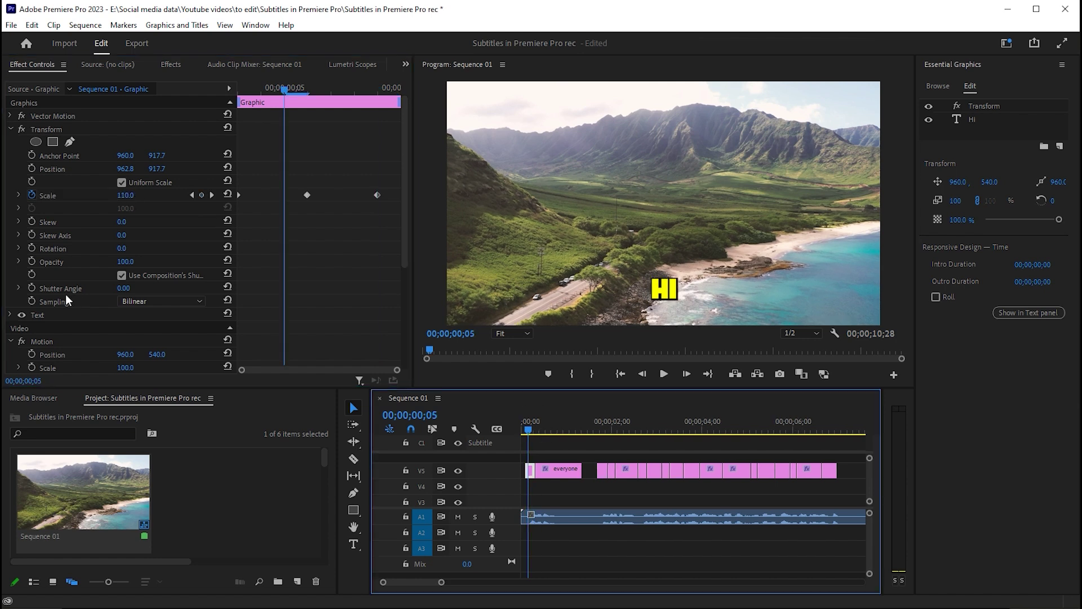
left_click(134, 286)
type("60")
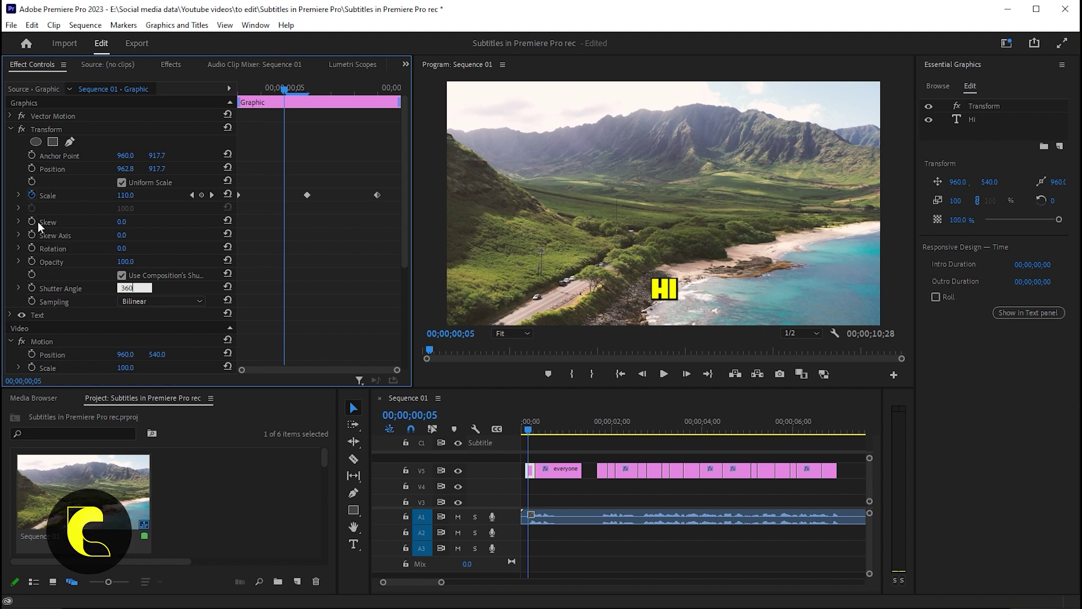
left_click(37, 130)
right_click(37, 131)
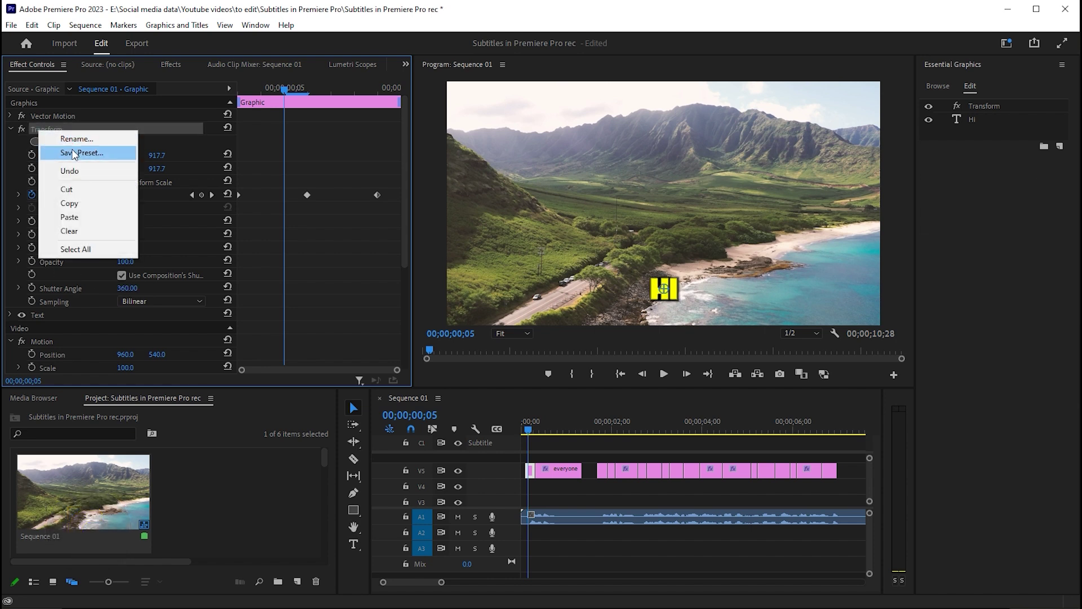
left_click(77, 207)
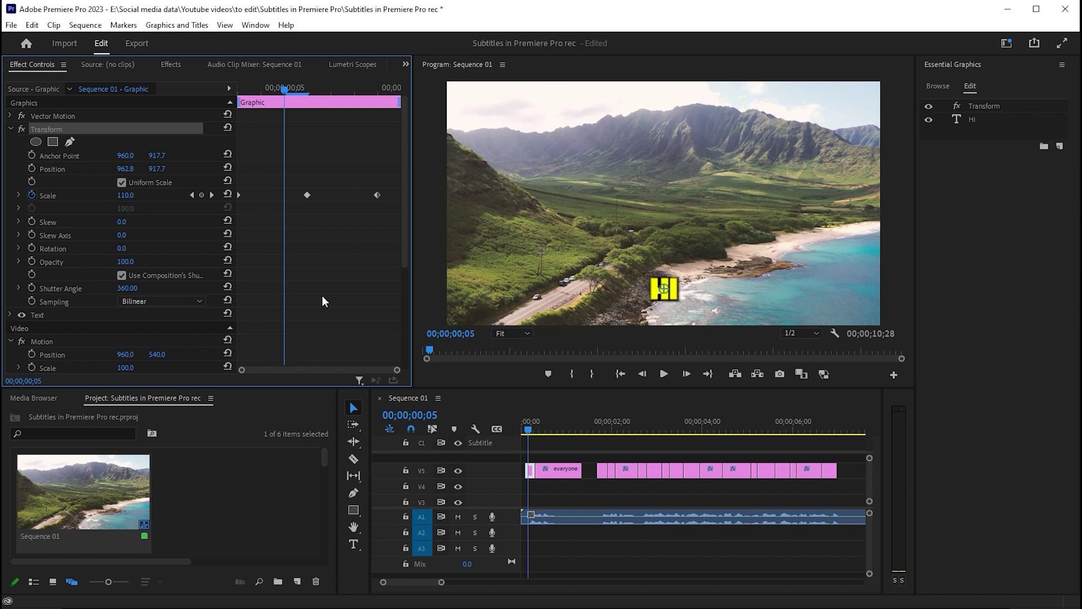